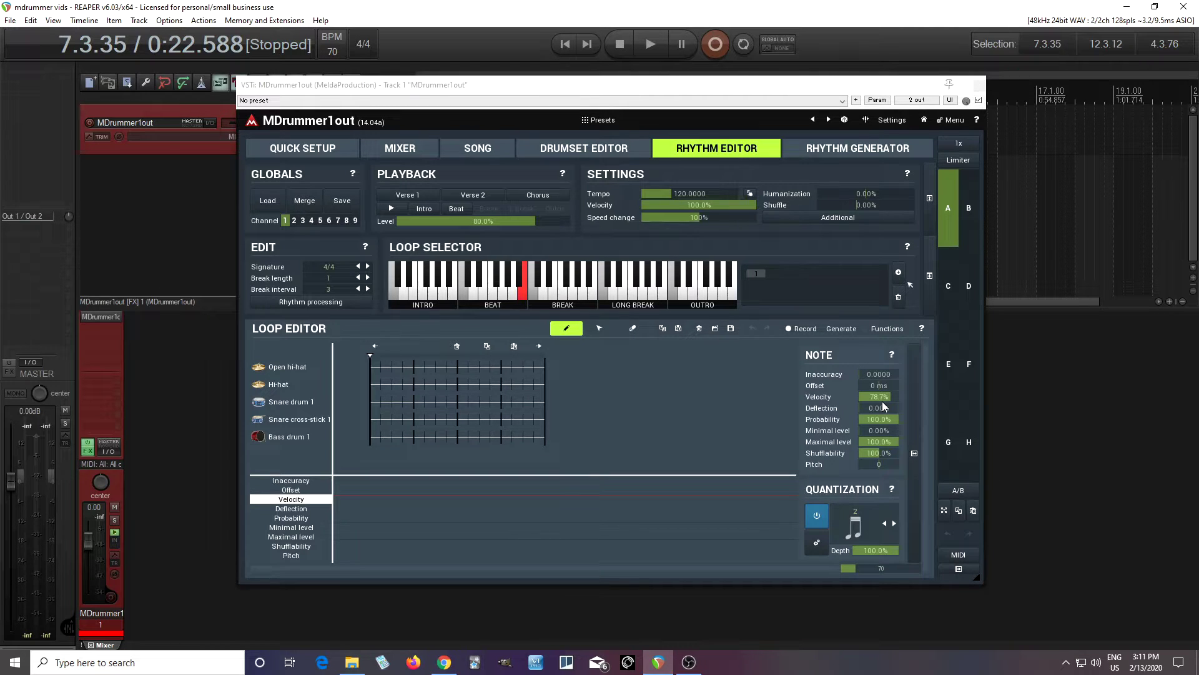
Inspect the drum kit and quick setup overview, auditioning Bass drum 1 and Snare drum 1.
left_click(585, 145)
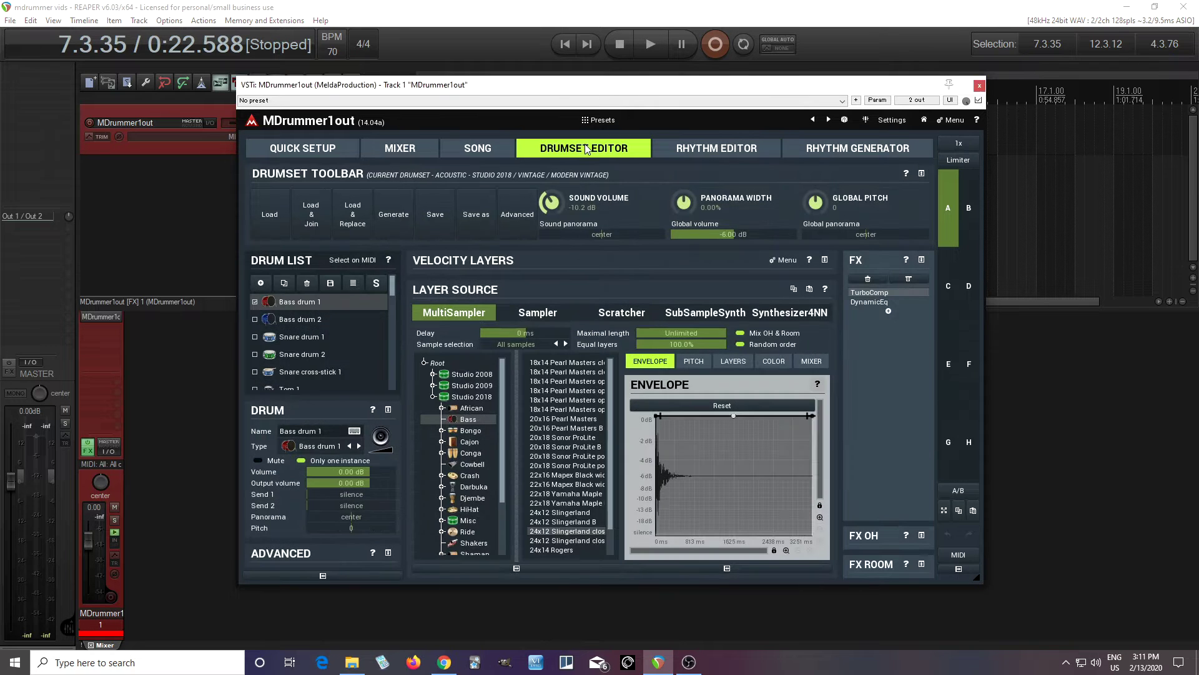
left_click(306, 155)
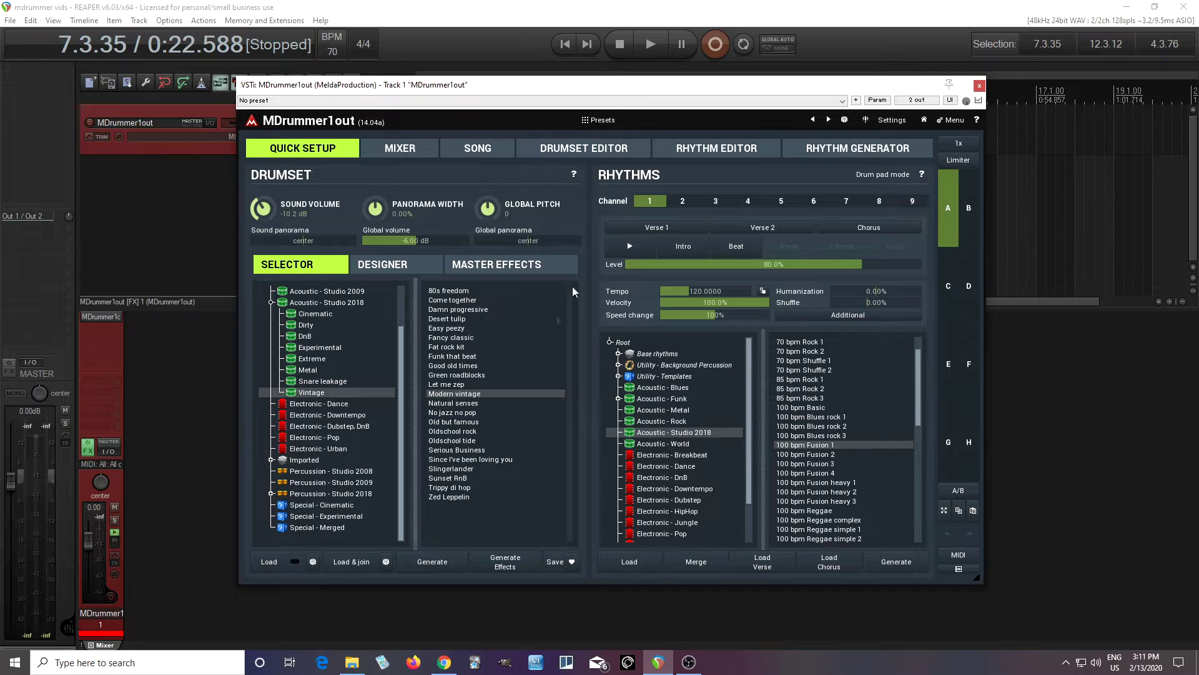
left_click(598, 155)
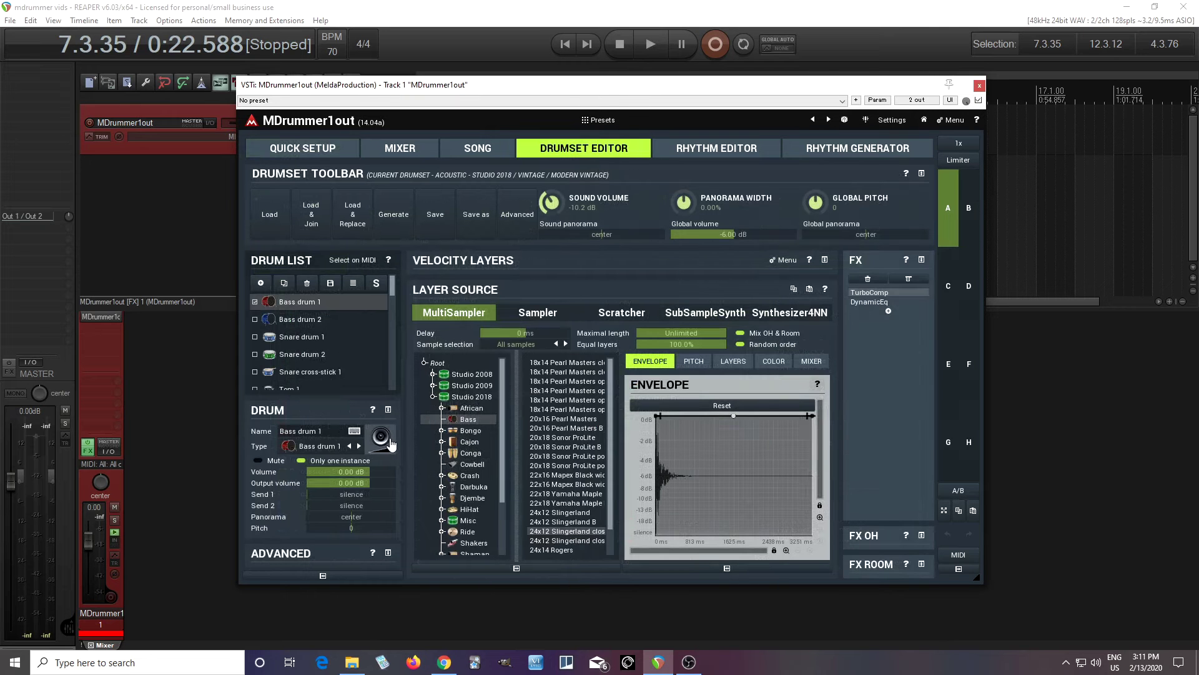
left_click(392, 443)
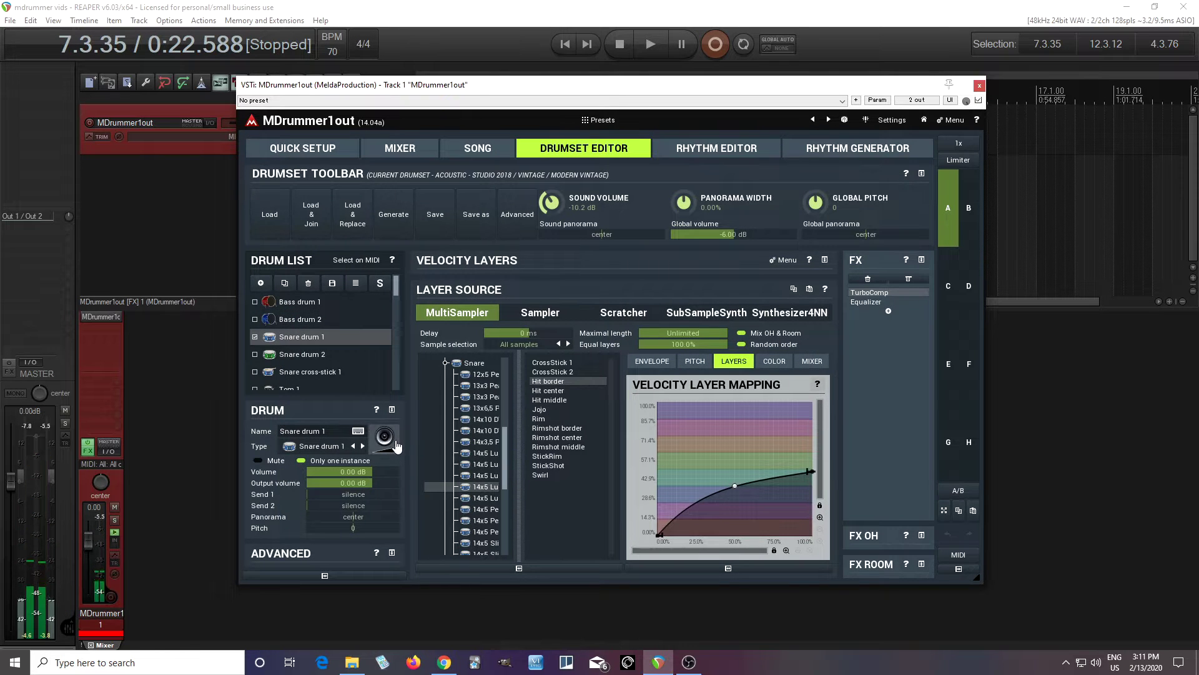
left_click(699, 147)
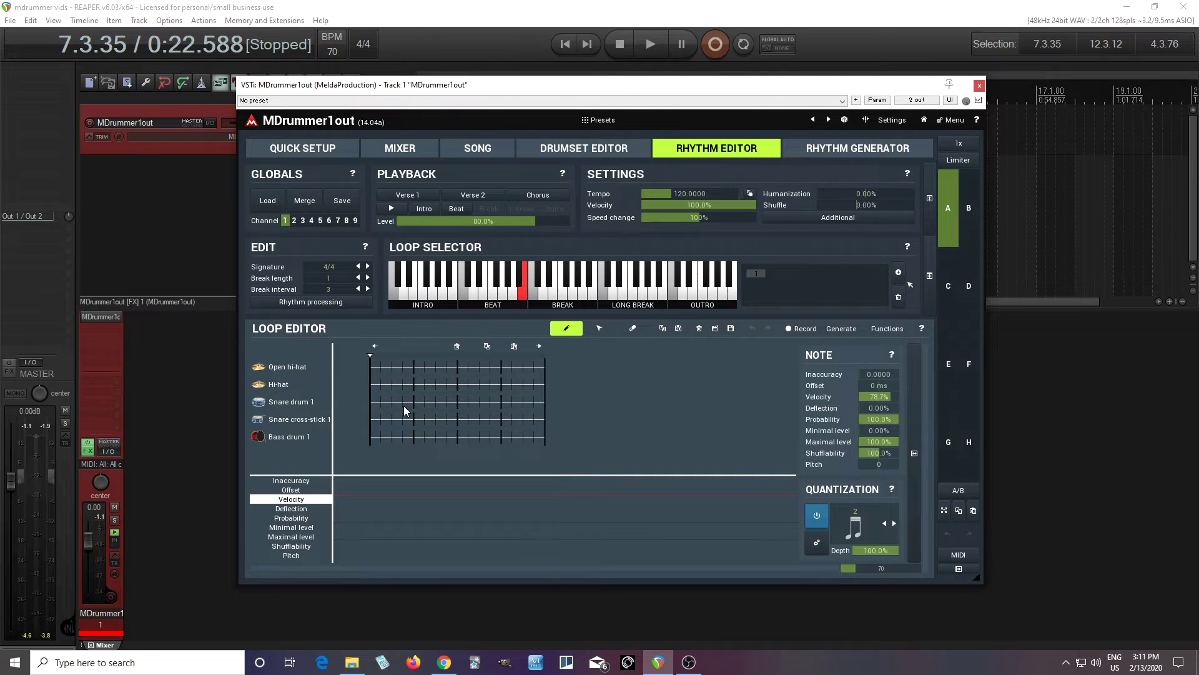
Drag 073 Classic 07.mid from the Groove Monkee Rock folder into the Loop Editor.
left_click(352, 662)
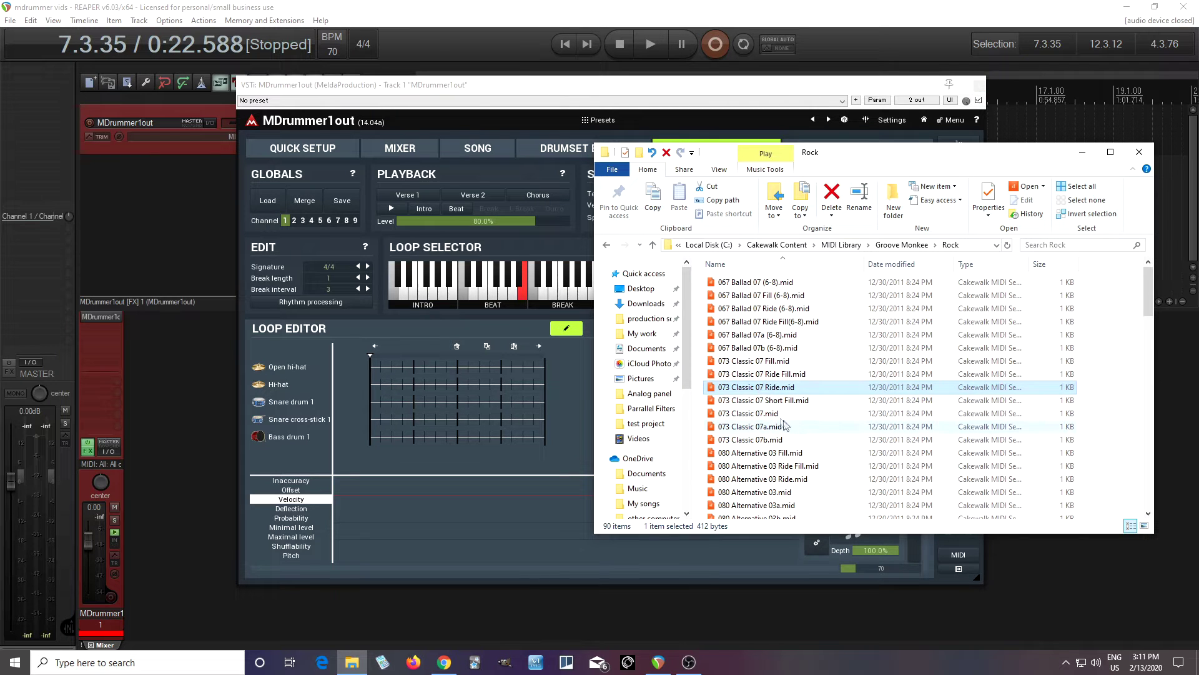
left_click(759, 414)
left_click_drag(760, 415, 404, 374)
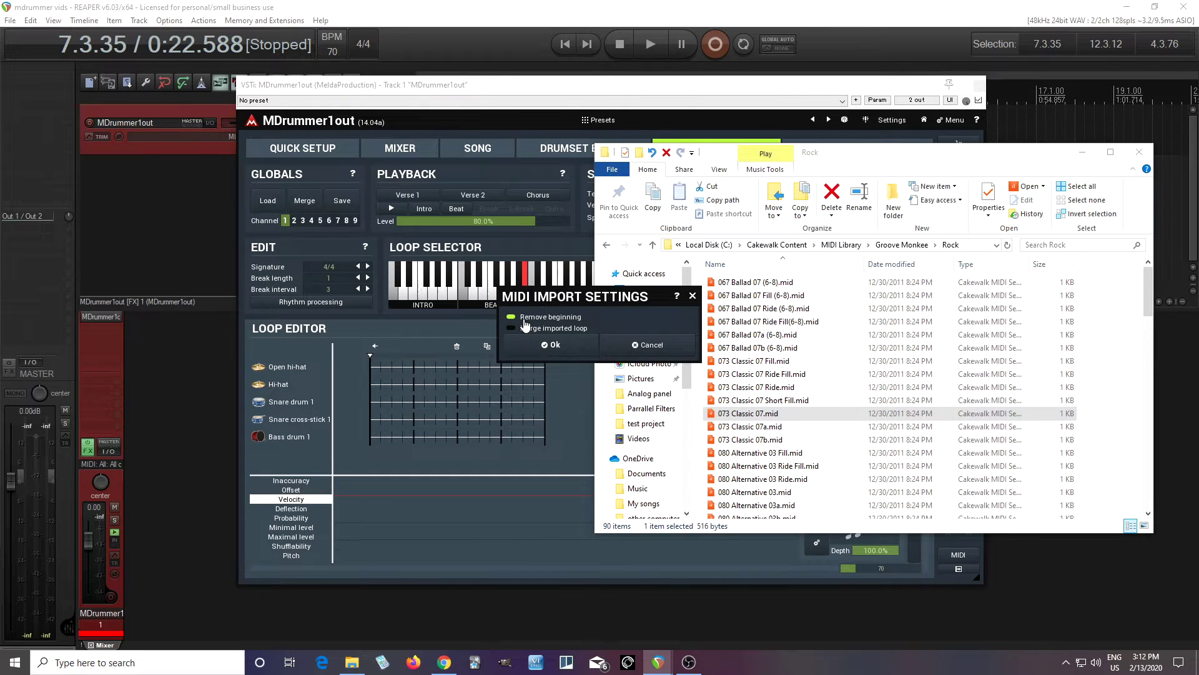
Import the Classic 07 loop, play it, slow the tempo to 103.76, then clear the loop.
left_click(555, 344)
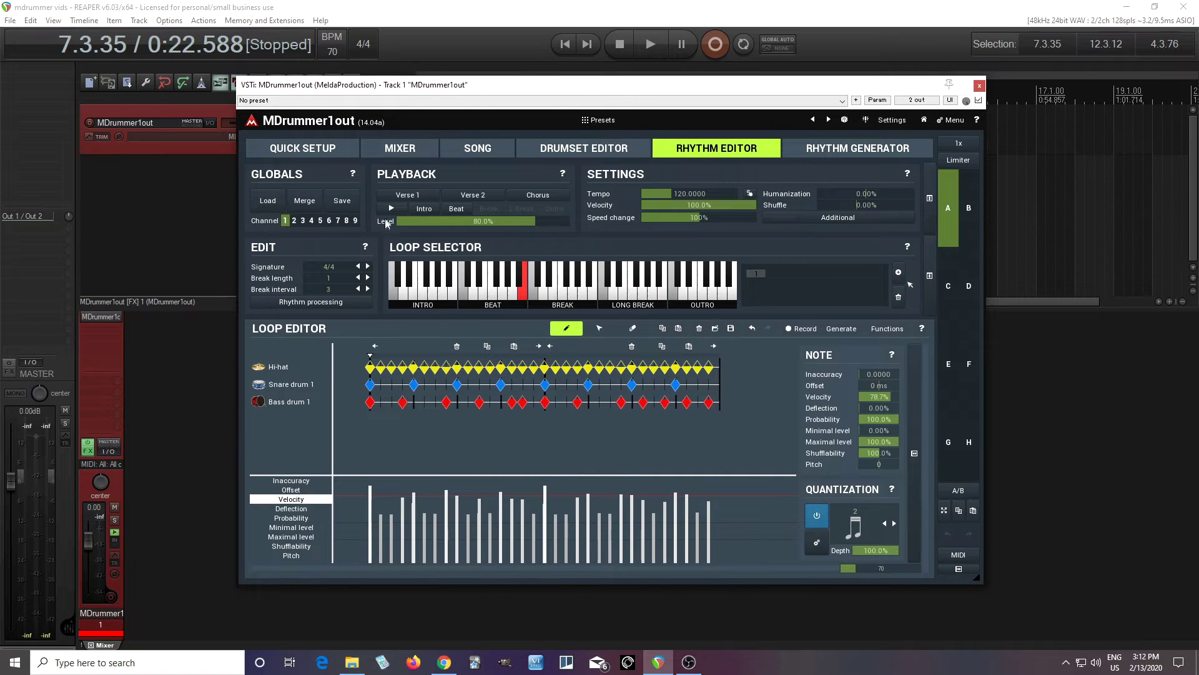
left_click(387, 213)
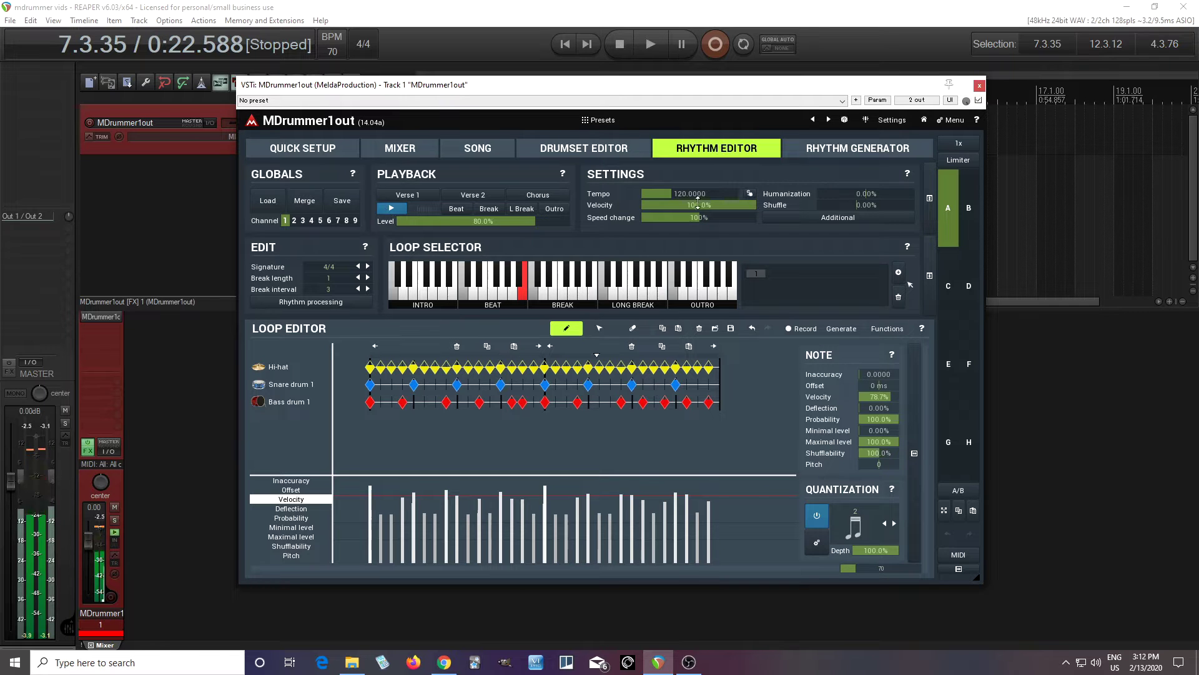
left_click_drag(699, 194, 700, 225)
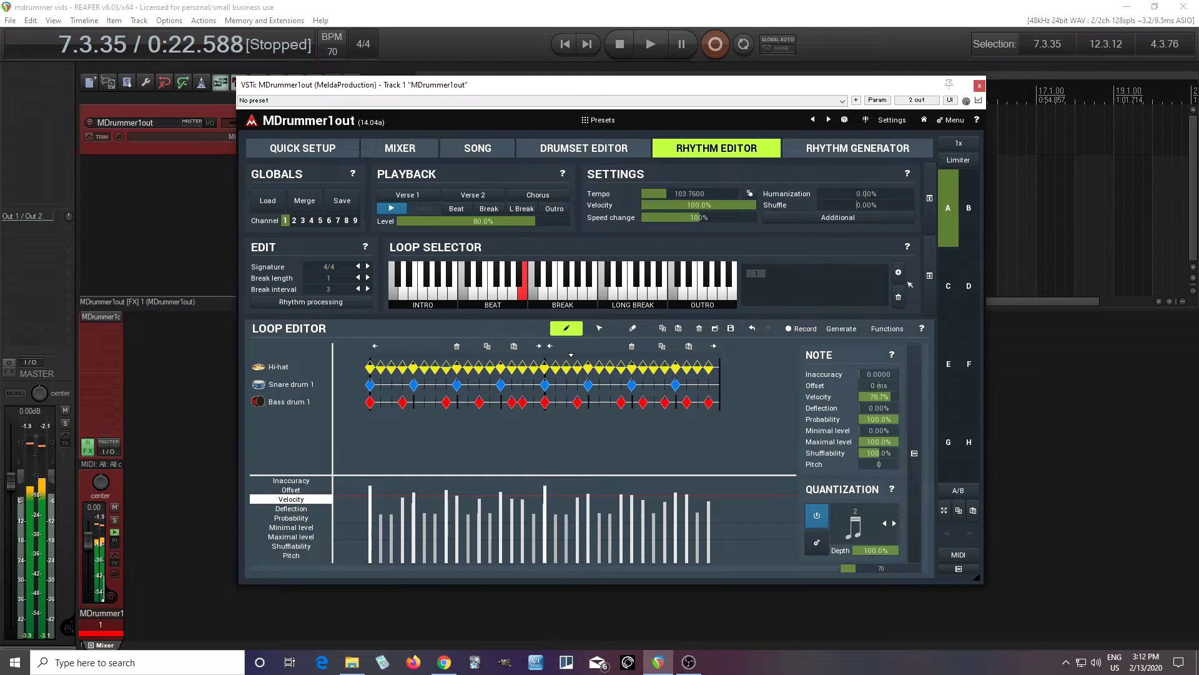
left_click(399, 208)
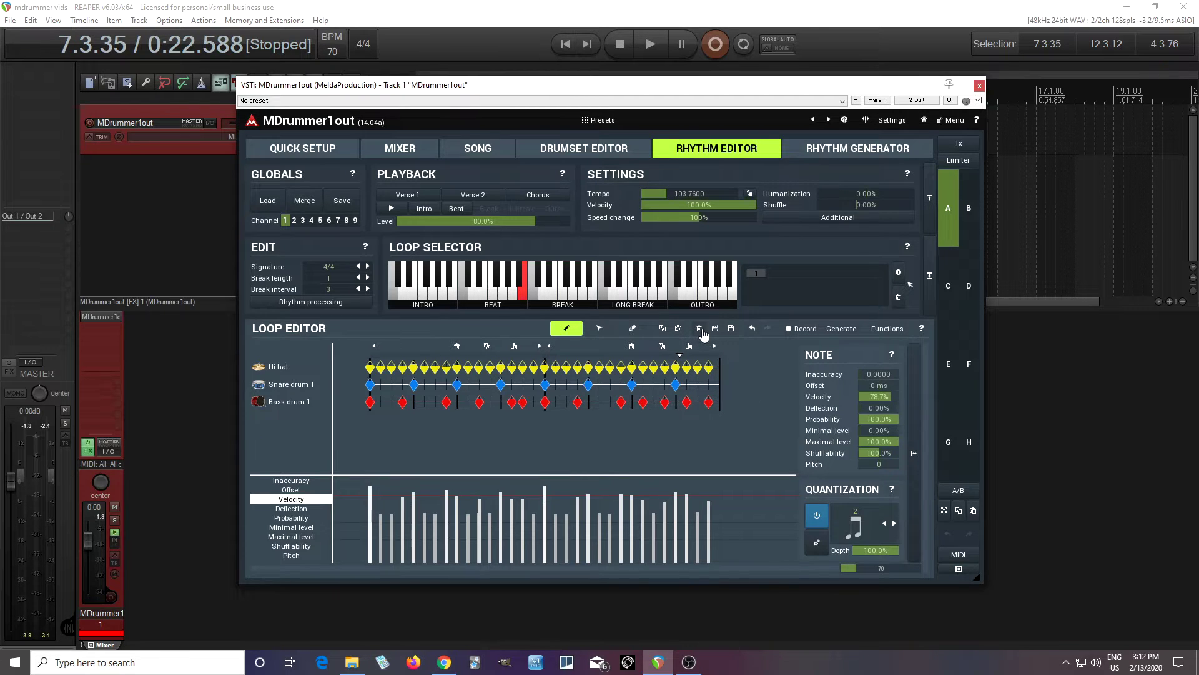
left_click(701, 330)
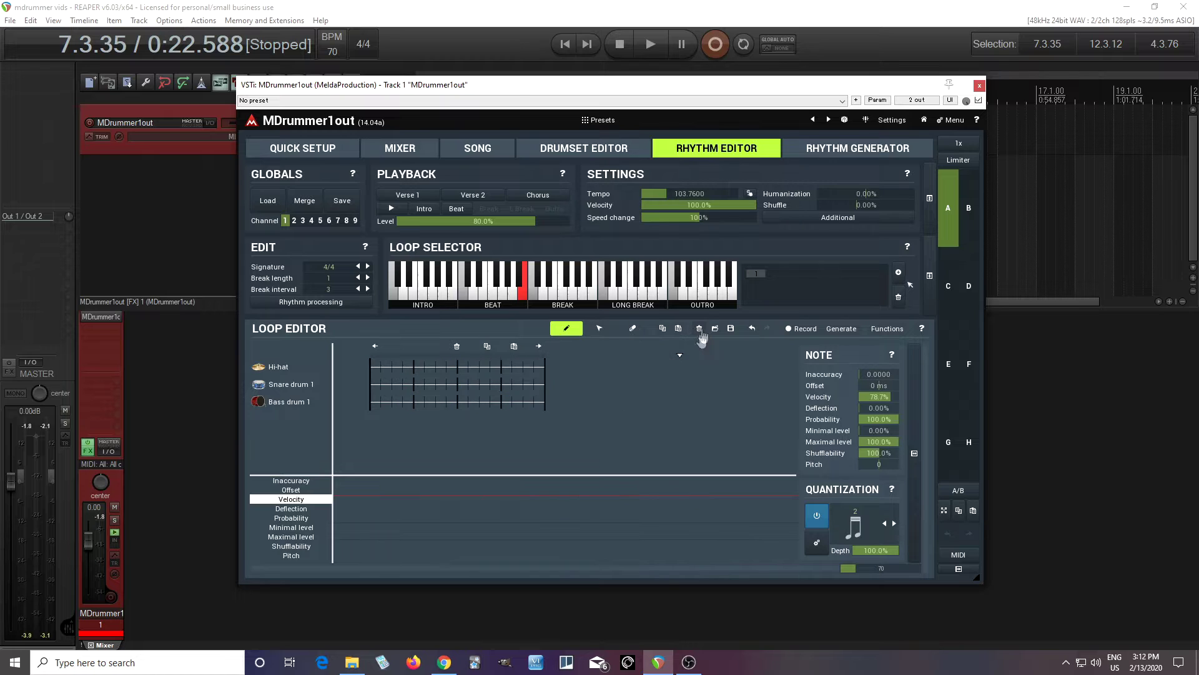
Smart-import 073 Classic 07 and audition its imported beat variations.
left_click(327, 304)
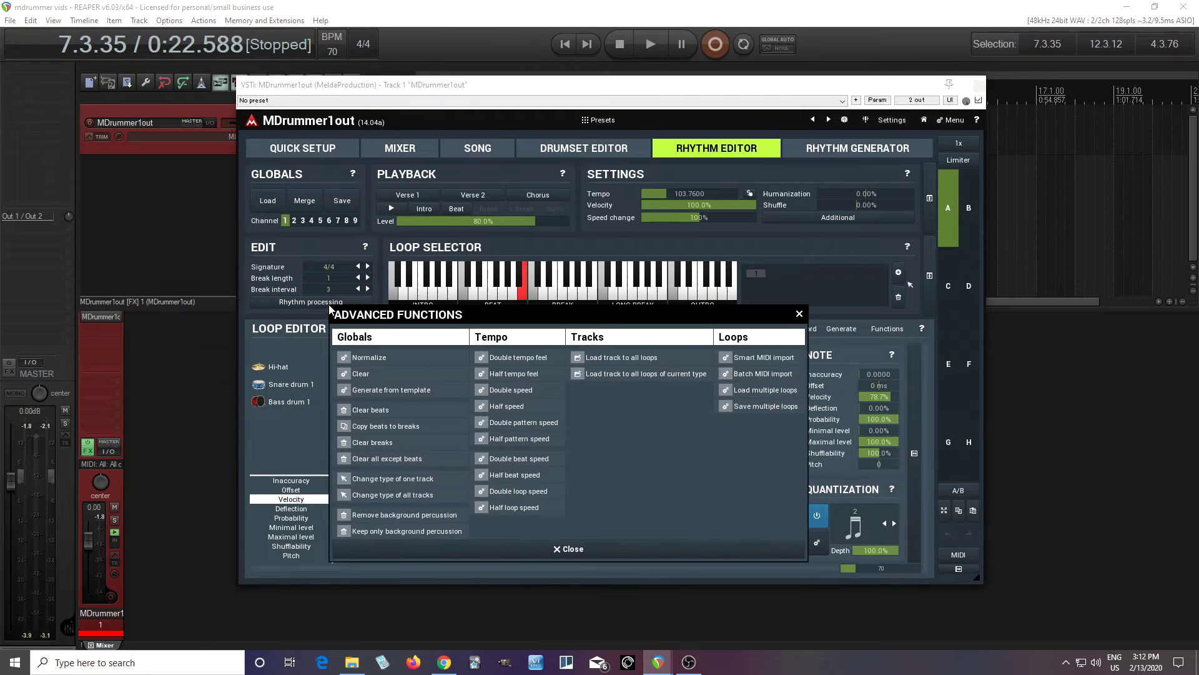
left_click(765, 362)
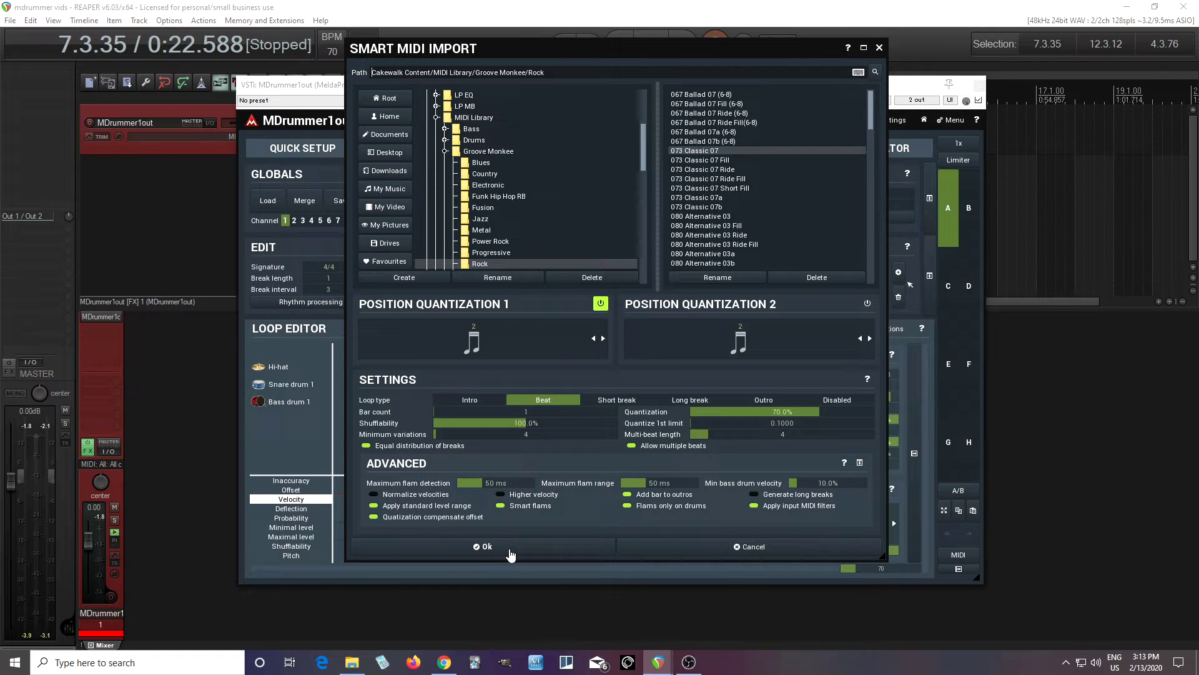
left_click(483, 546)
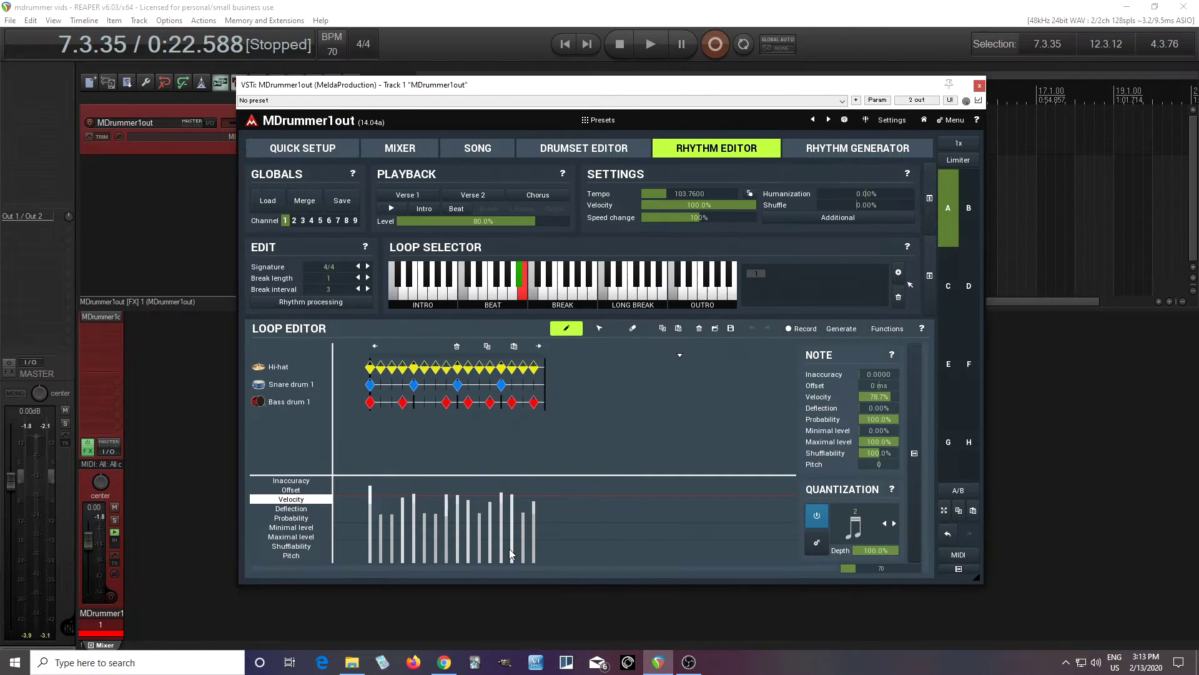
left_click(522, 294)
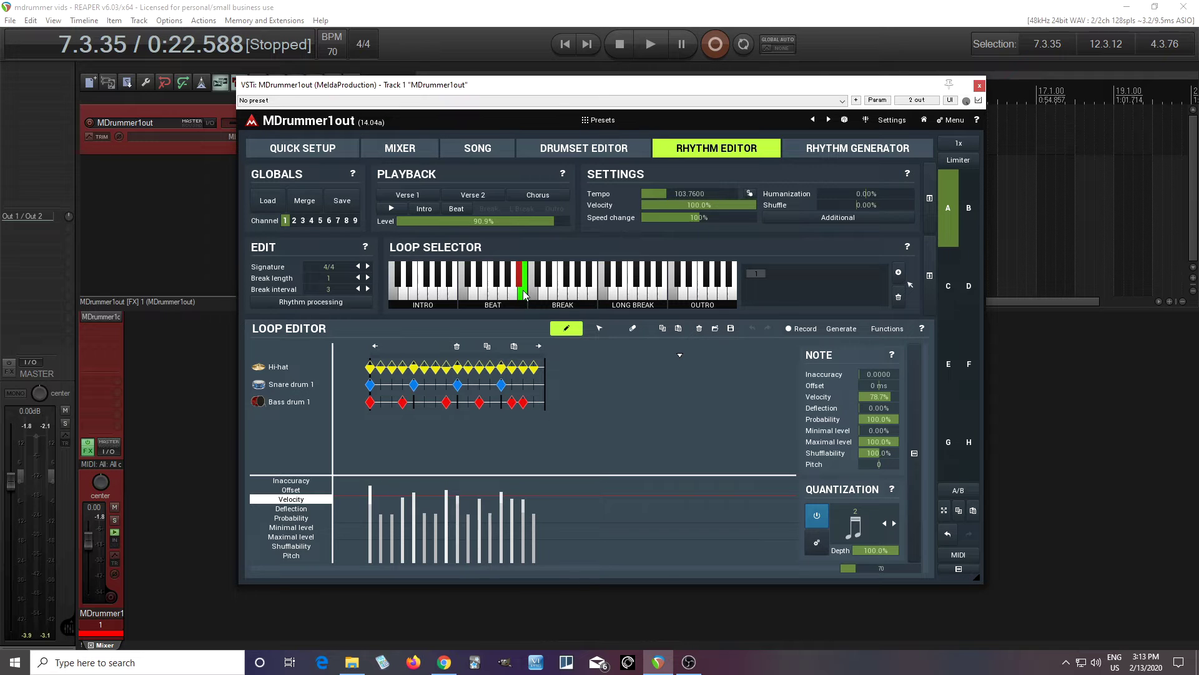
left_click(517, 282)
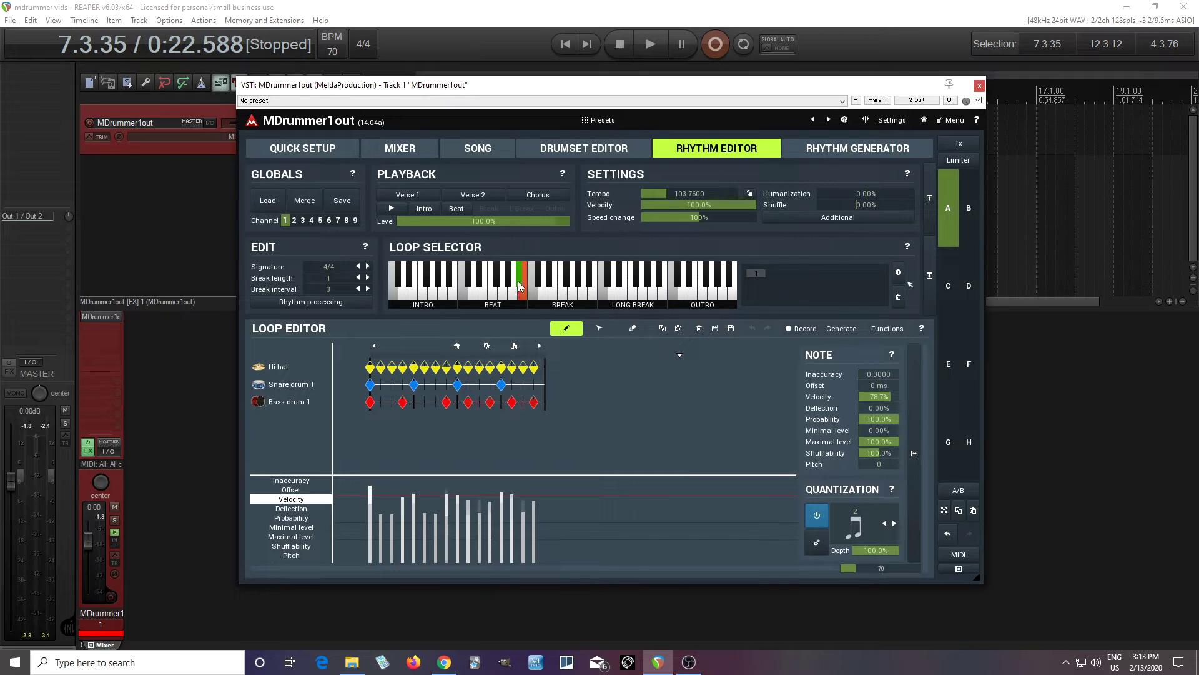
Open the input MIDI filter and select the input note just above C3.
left_click(952, 121)
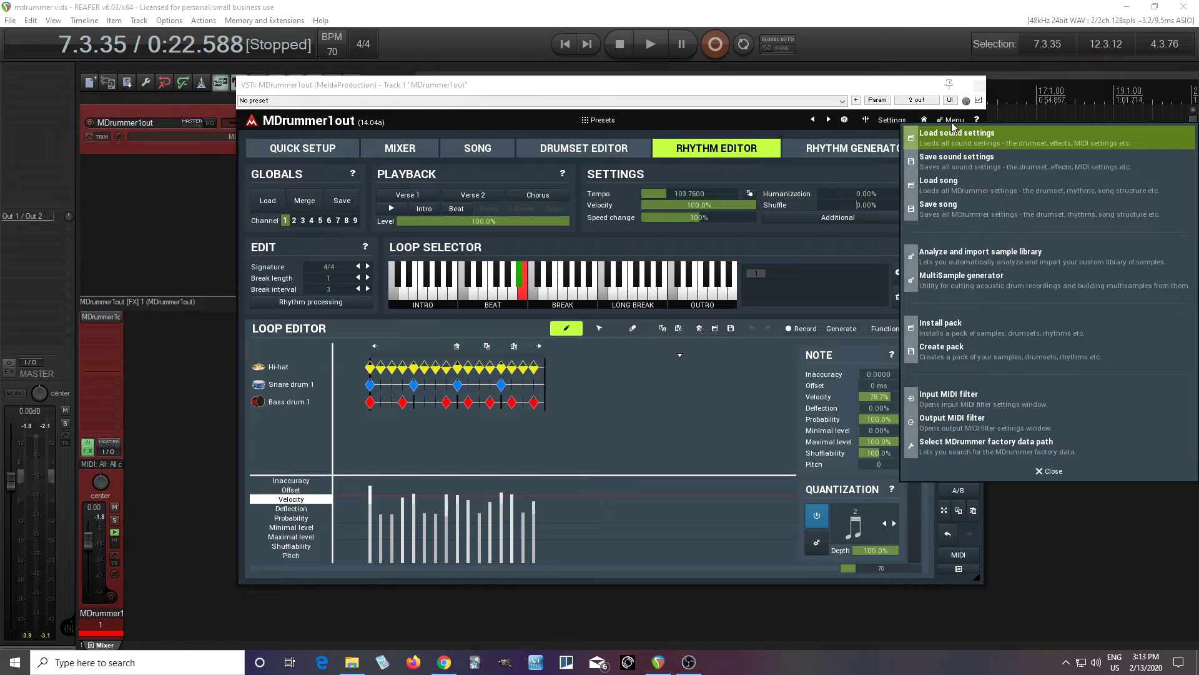
left_click(1006, 408)
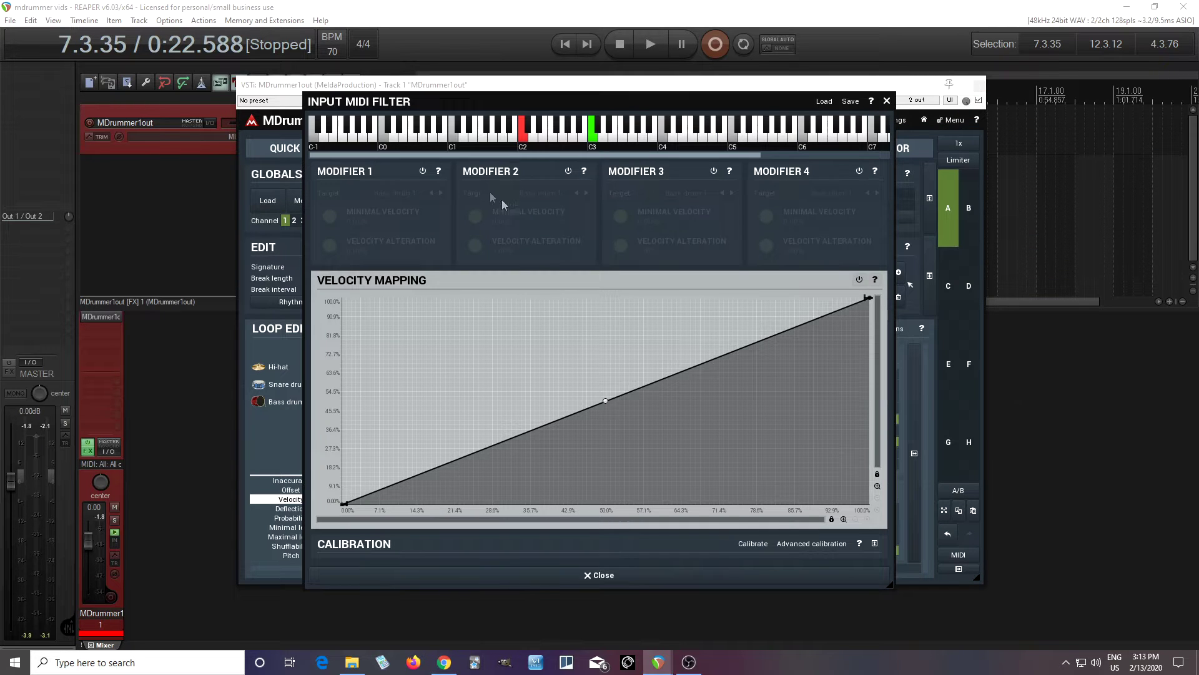
left_click(512, 132)
left_click(604, 133)
Enable Modifier 1 targeting Snare drum 1, then close the input MIDI filter.
left_click(423, 170)
left_click(403, 195)
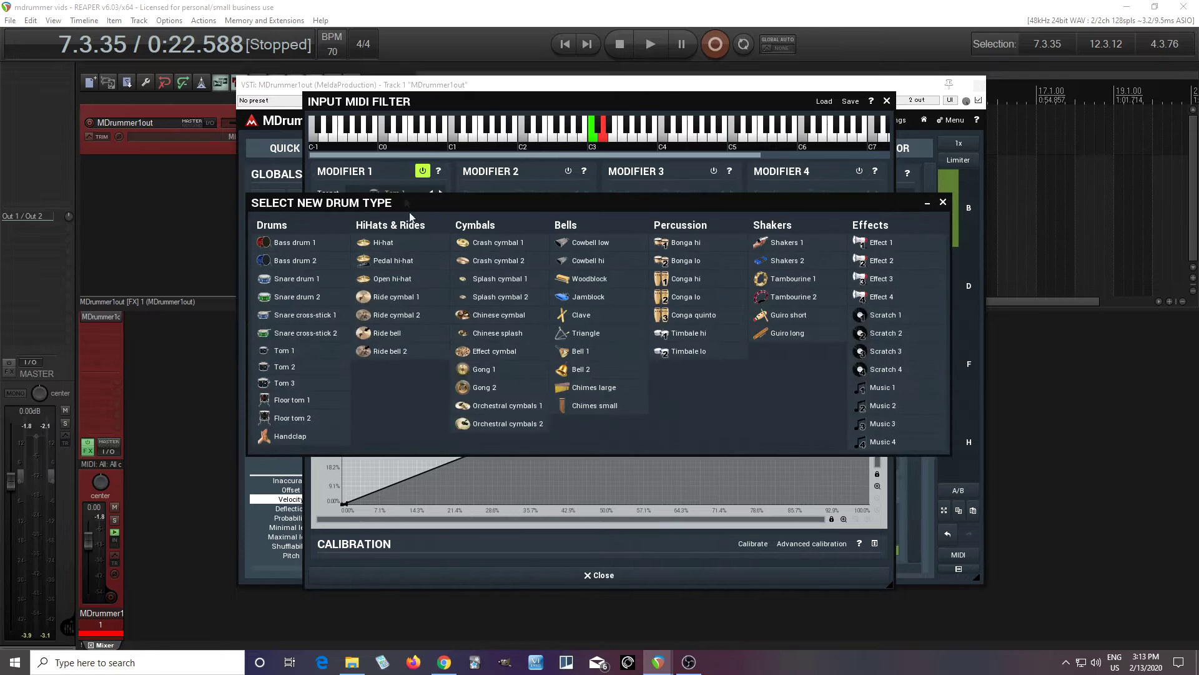
left_click(334, 279)
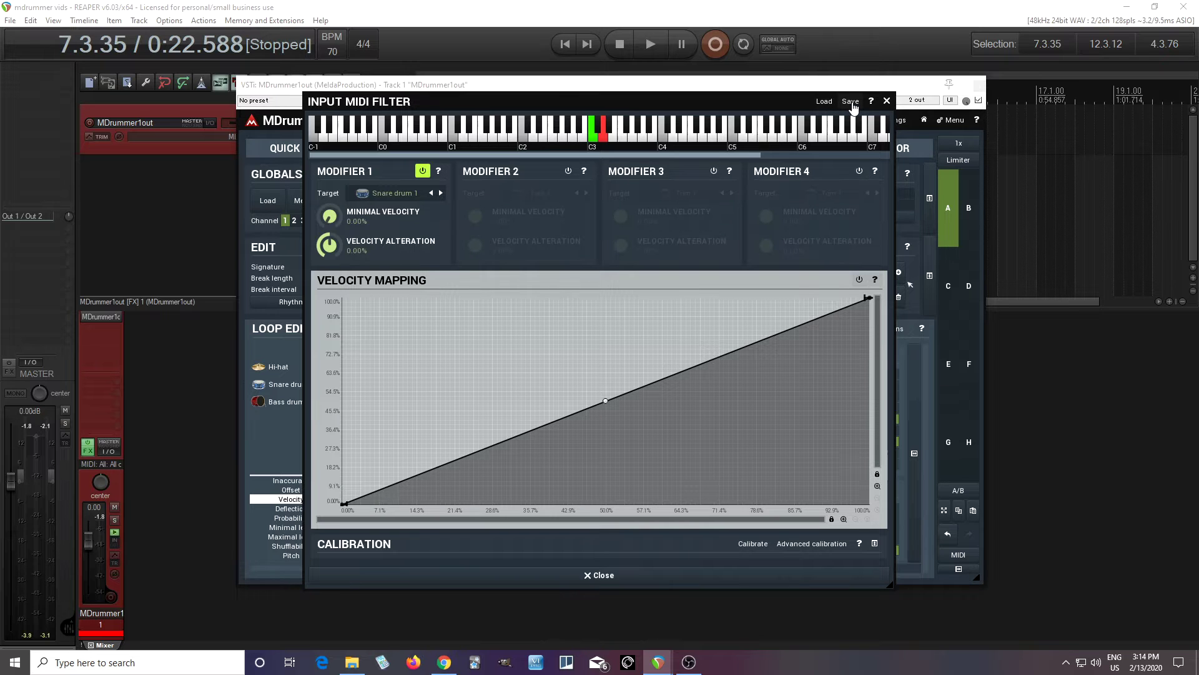
left_click(825, 101)
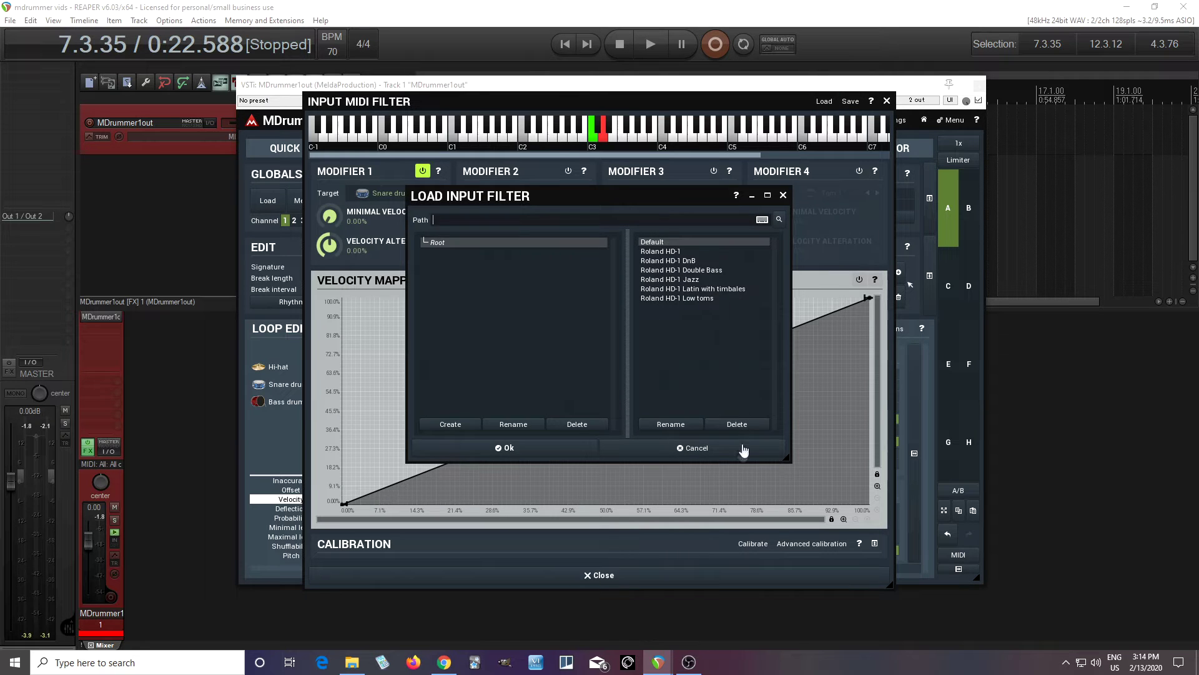
left_click(694, 448)
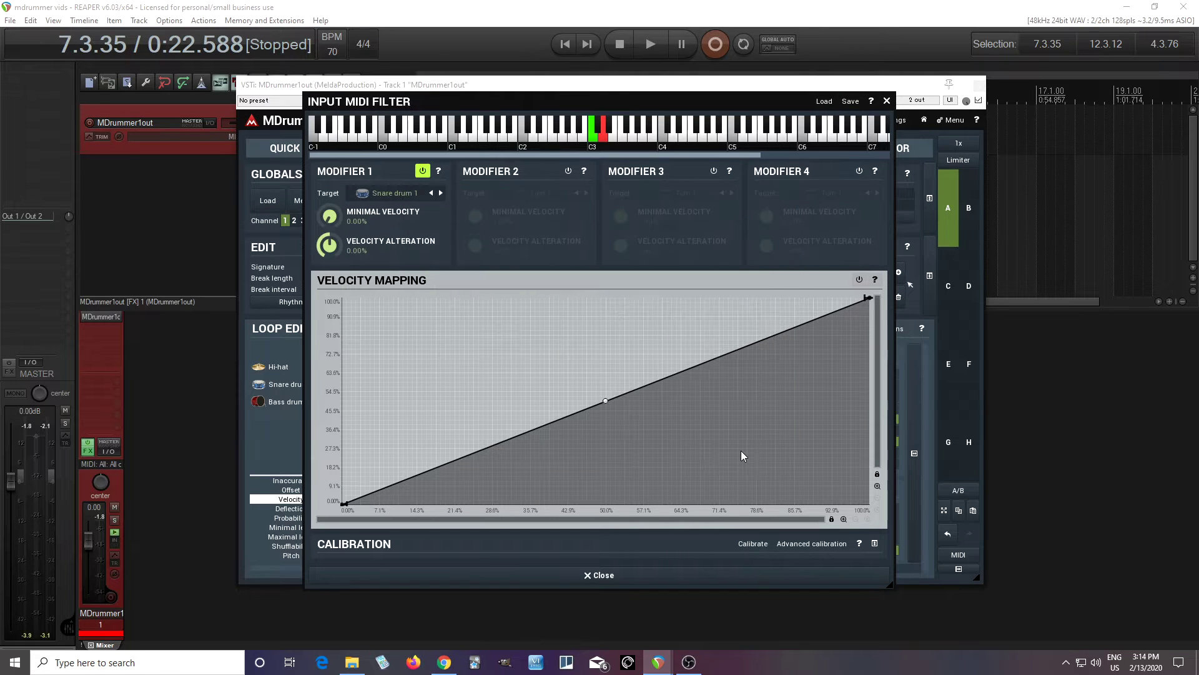
left_click(604, 575)
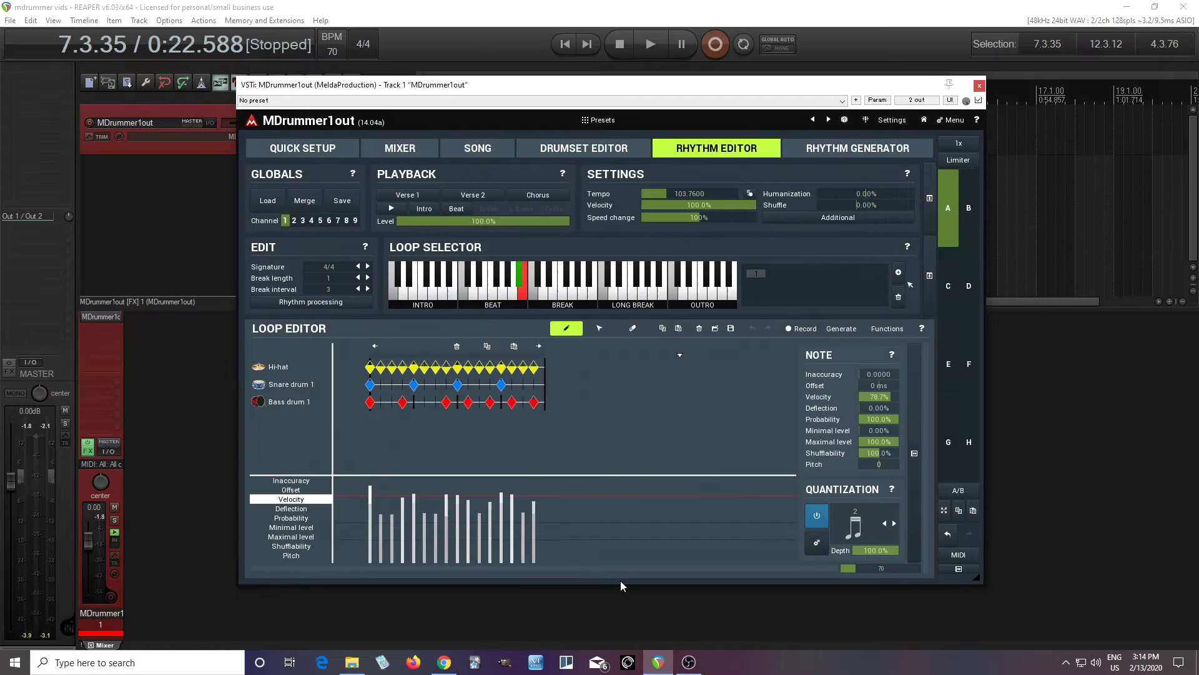
Clear all loops, then batch-import the Groove Monkee Rock folder as Beat loops.
left_click(312, 302)
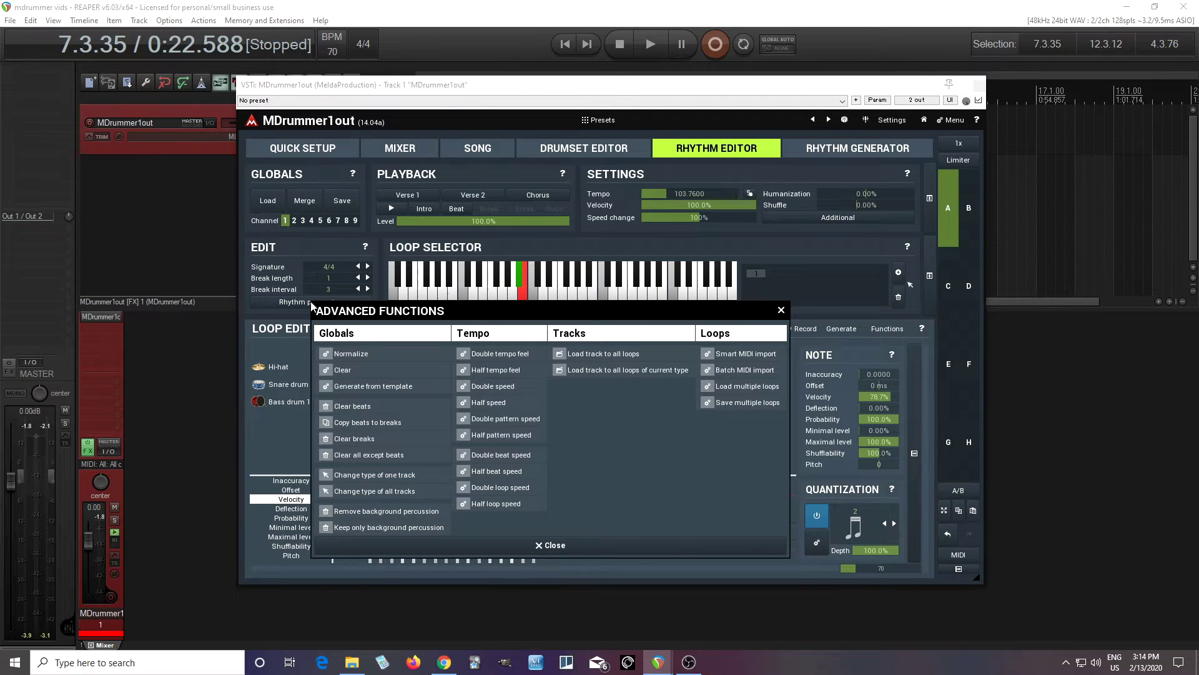
left_click(343, 369)
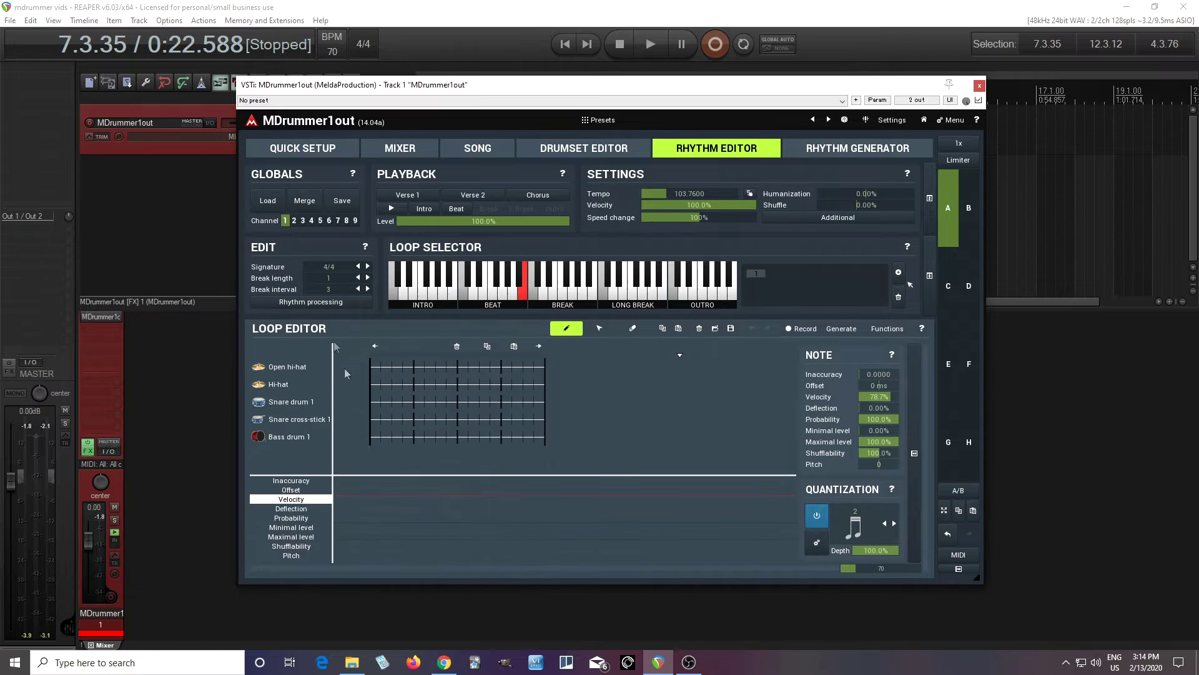
left_click(320, 302)
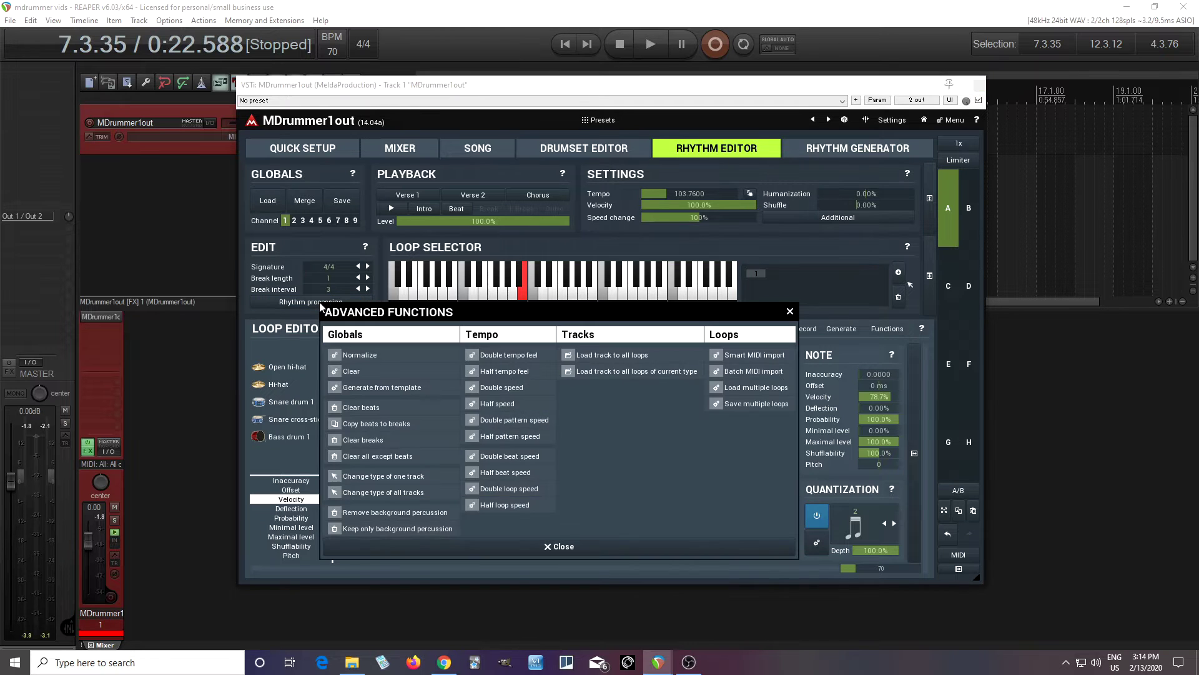
left_click(761, 371)
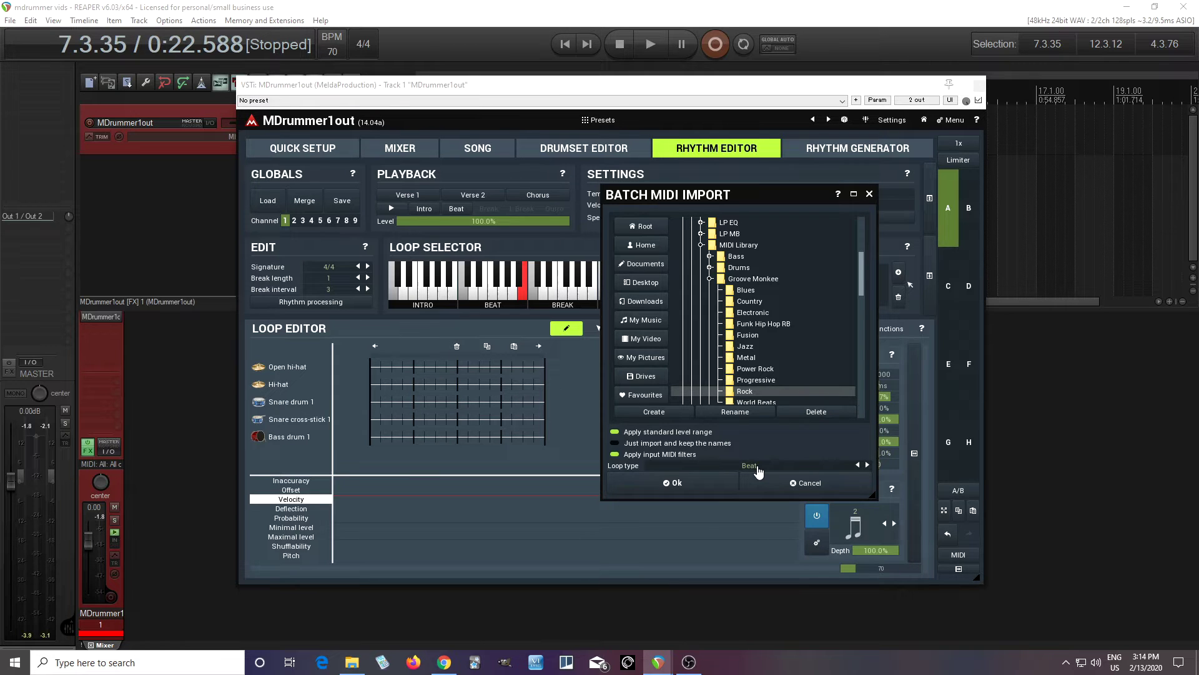
left_click(740, 466)
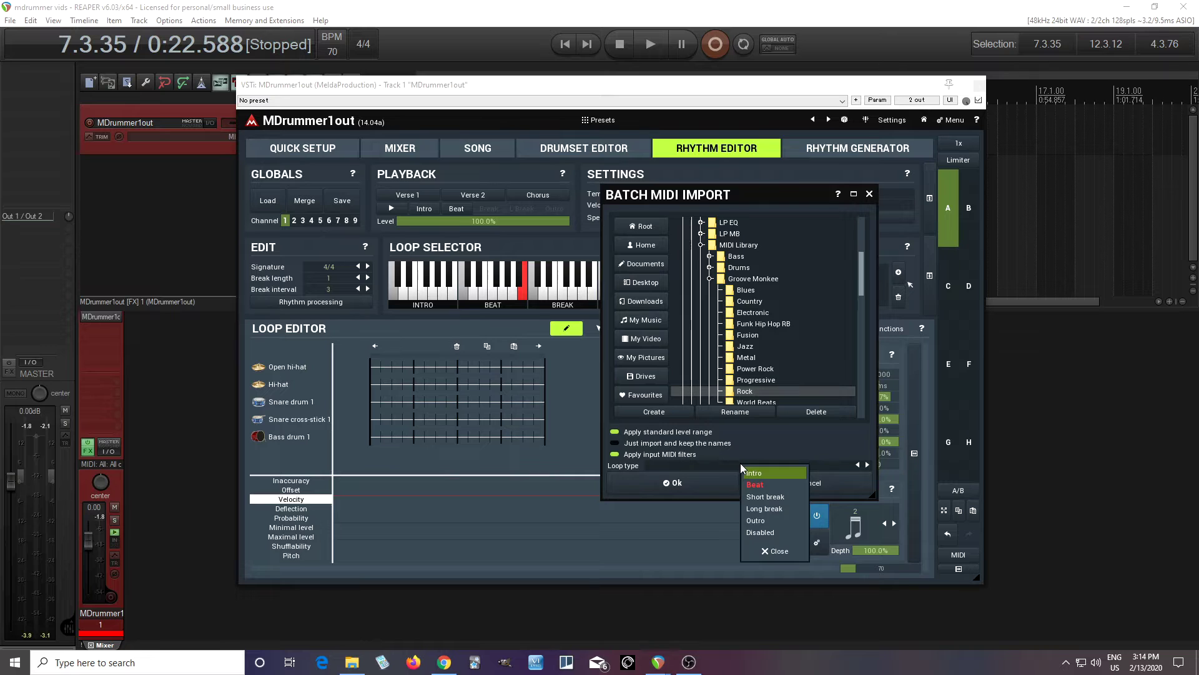
left_click(756, 484)
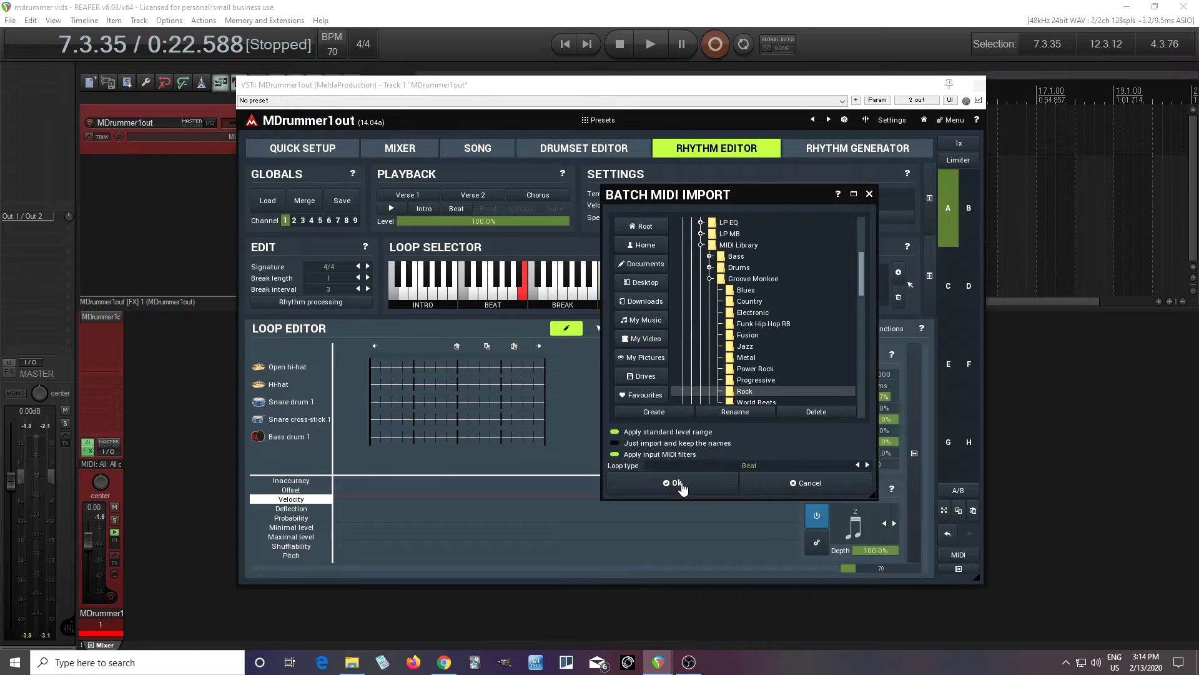
left_click(680, 484)
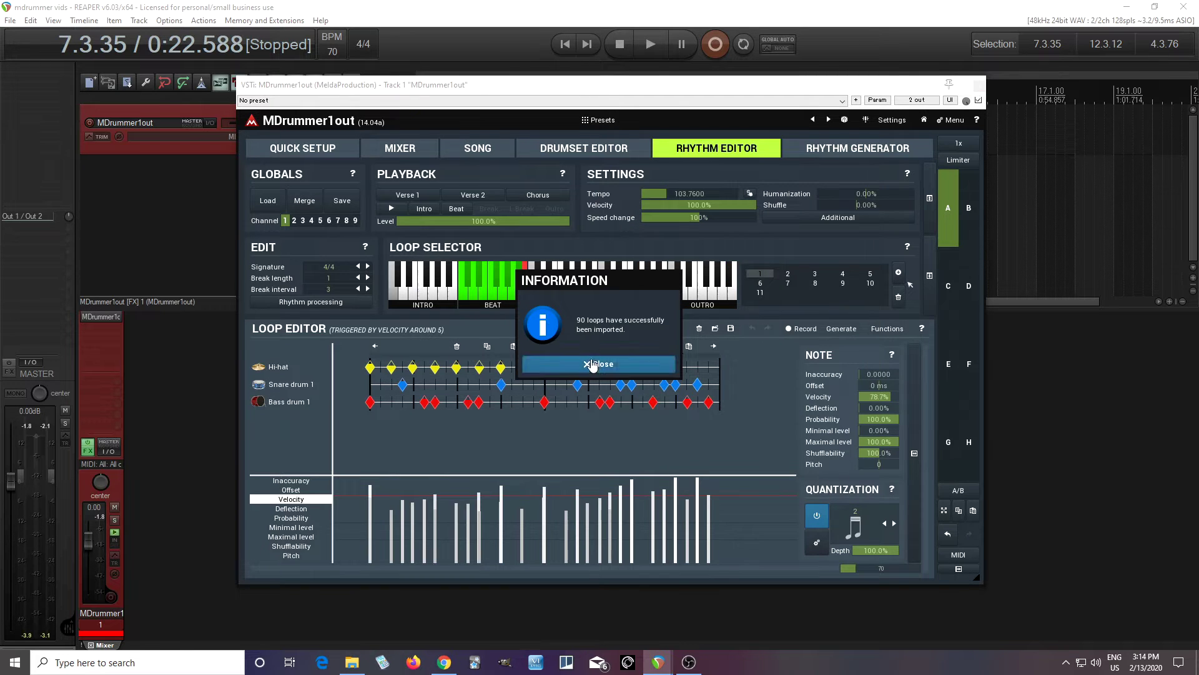
Dismiss the import message and audition several of the 90 imported beat loops.
left_click(592, 365)
left_click(473, 297)
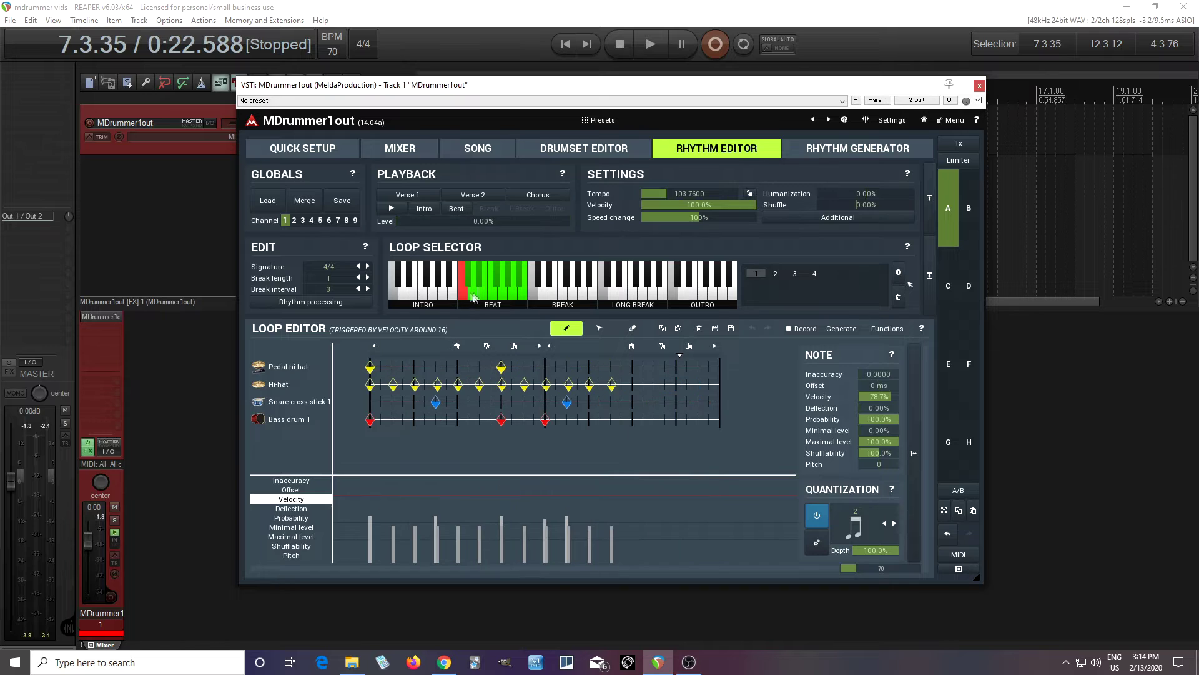
left_click(503, 294)
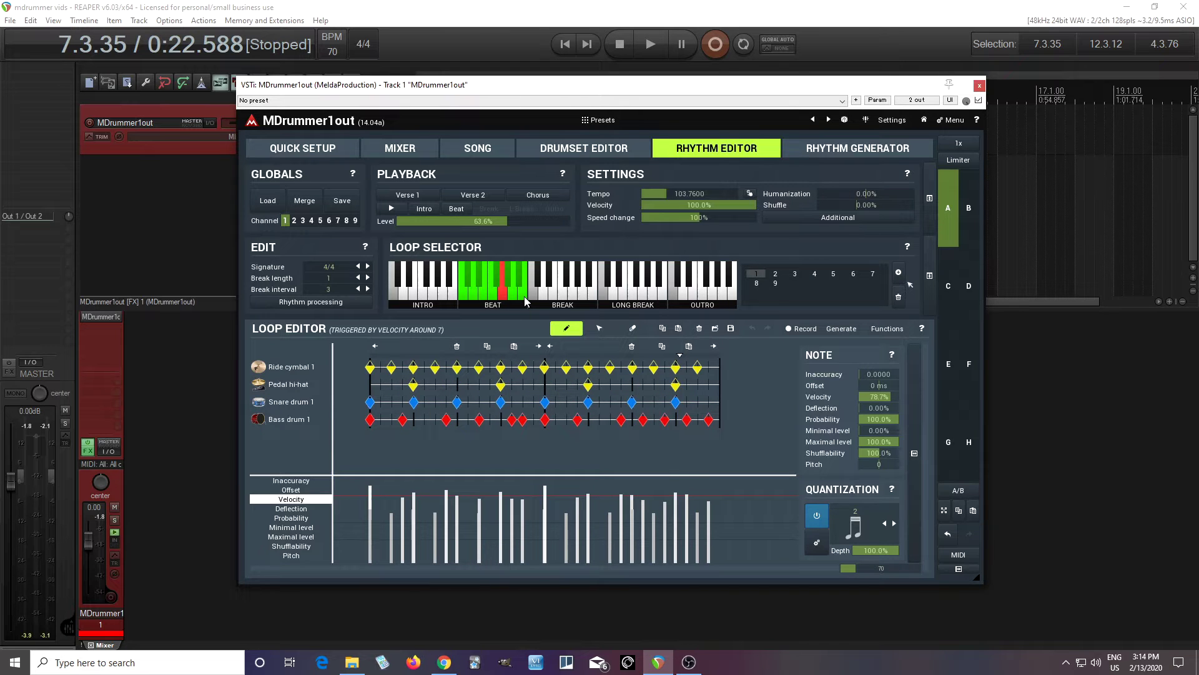
left_click(523, 296)
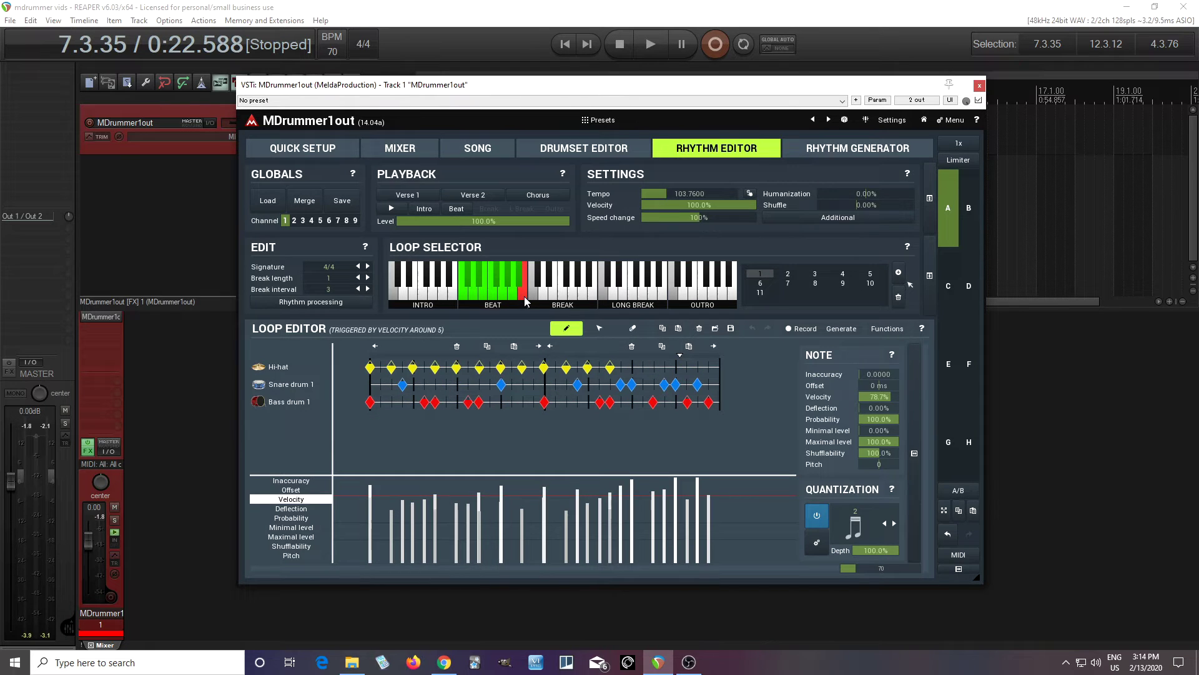
left_click(466, 295)
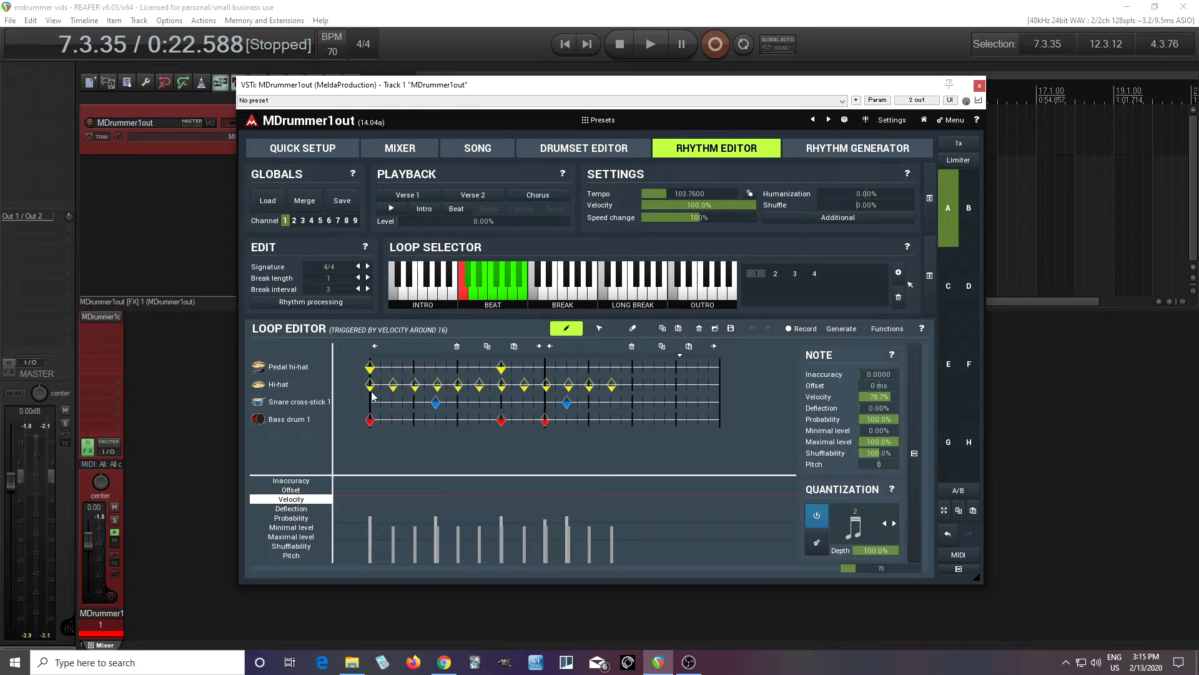
Clear all the beat loops from the rhythm.
left_click(311, 302)
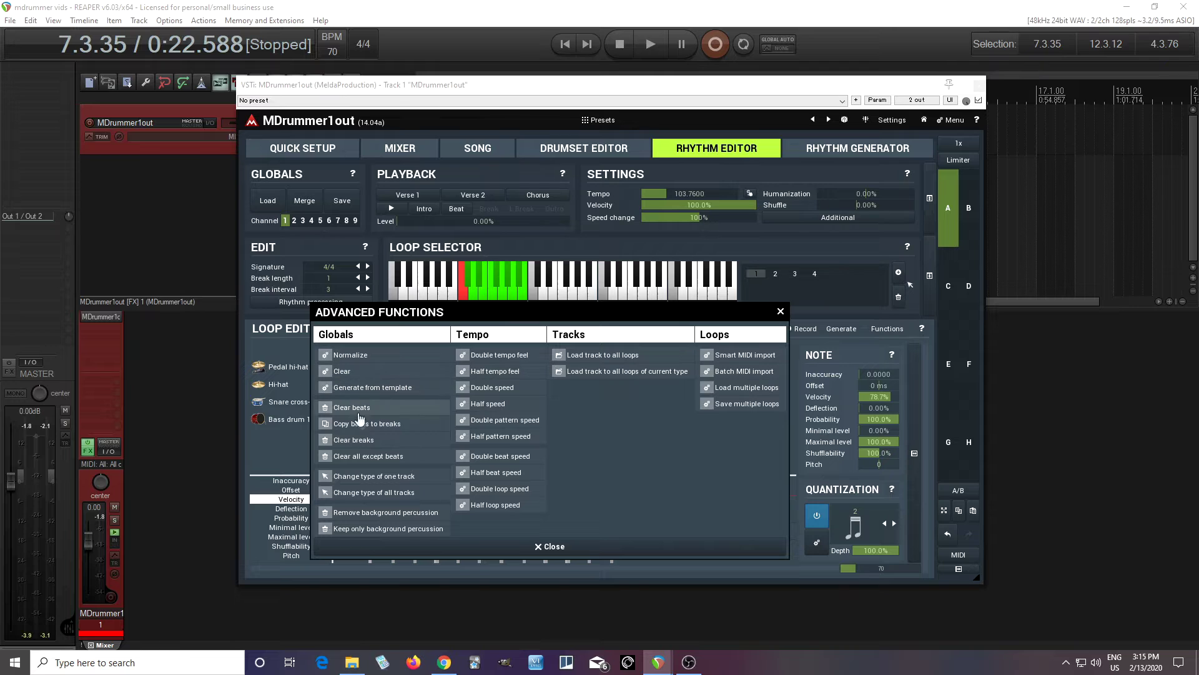
left_click(355, 371)
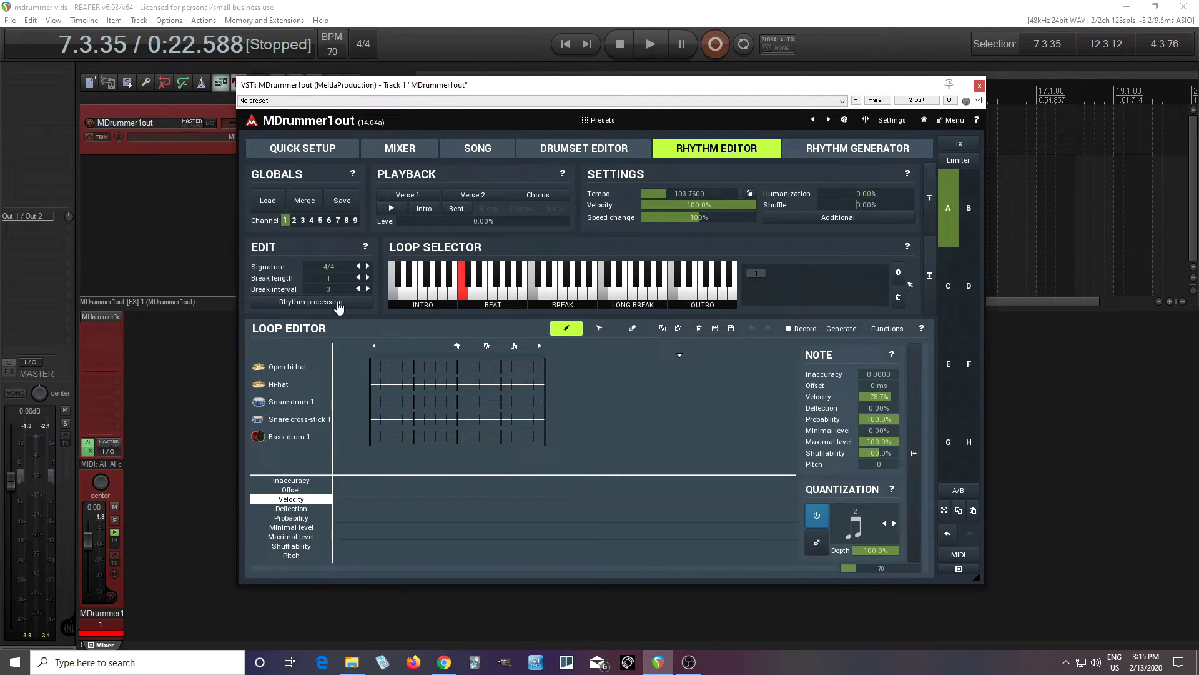
left_click(338, 302)
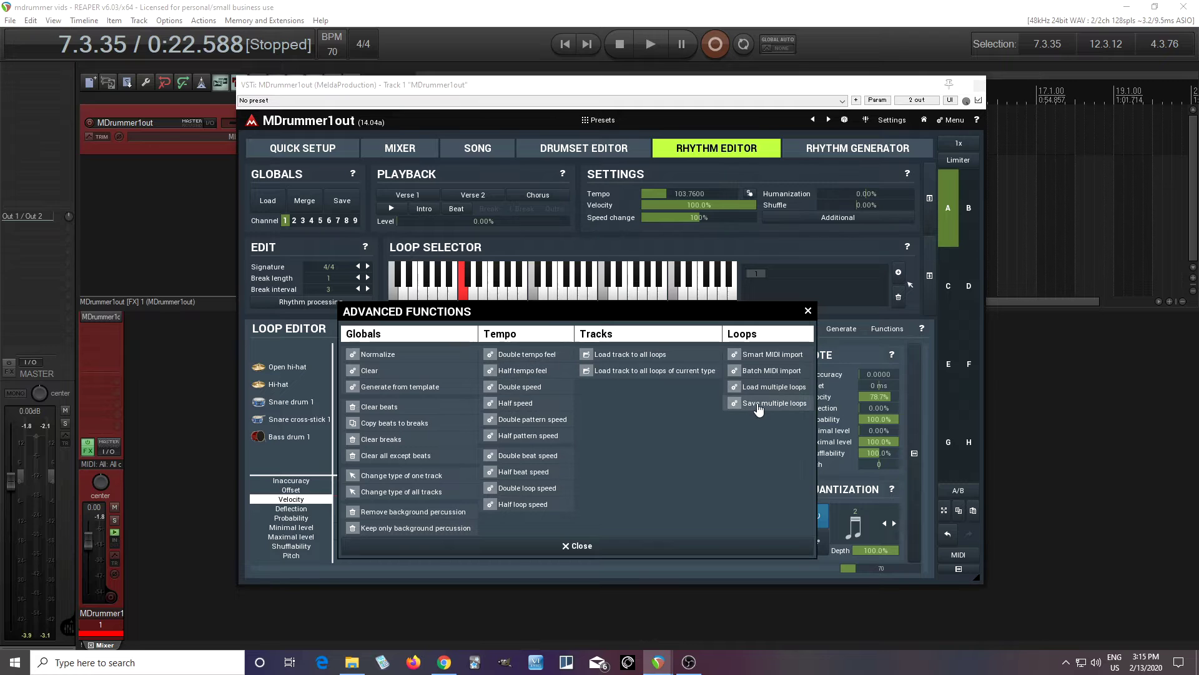
Try saving multiple loops as Short breaks, cancel, then load the 100 bpm Fusion 1 rhythm.
left_click(759, 405)
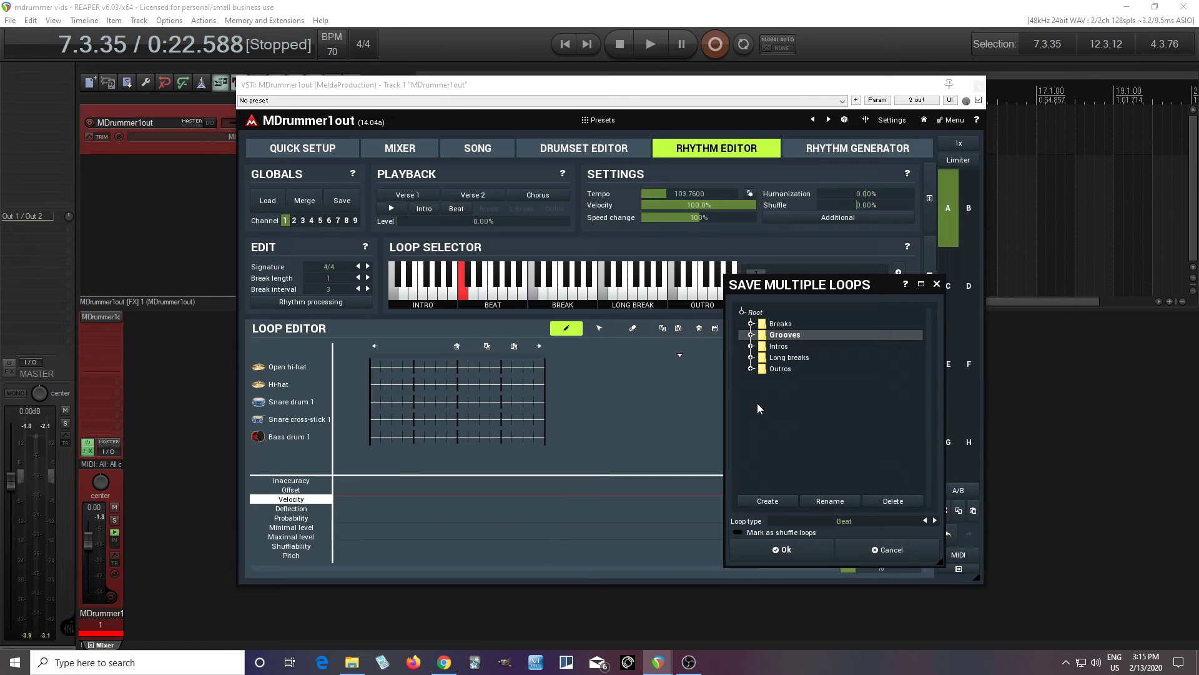
left_click(751, 324)
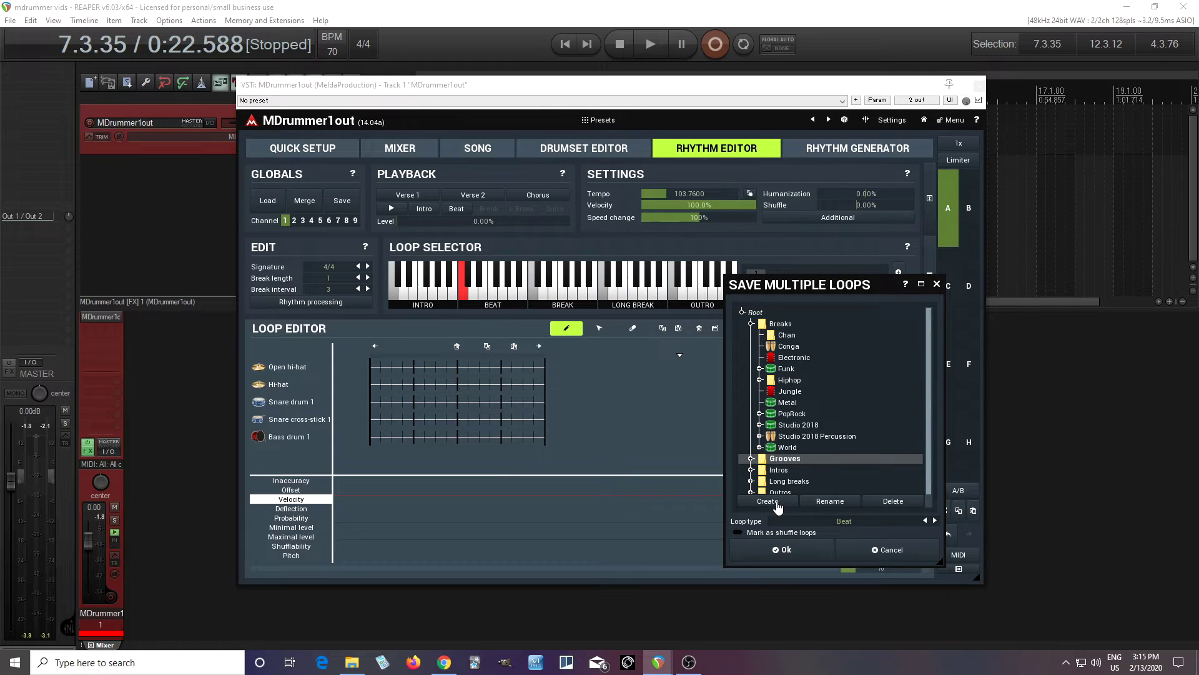
left_click(759, 414)
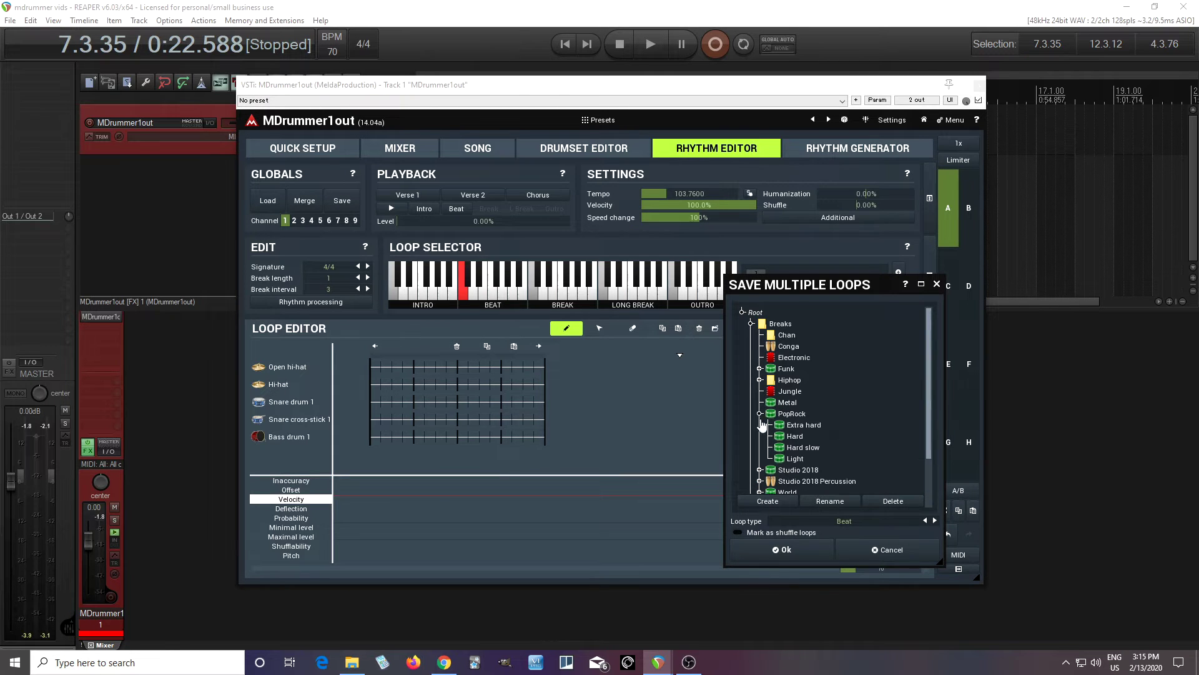
left_click(759, 414)
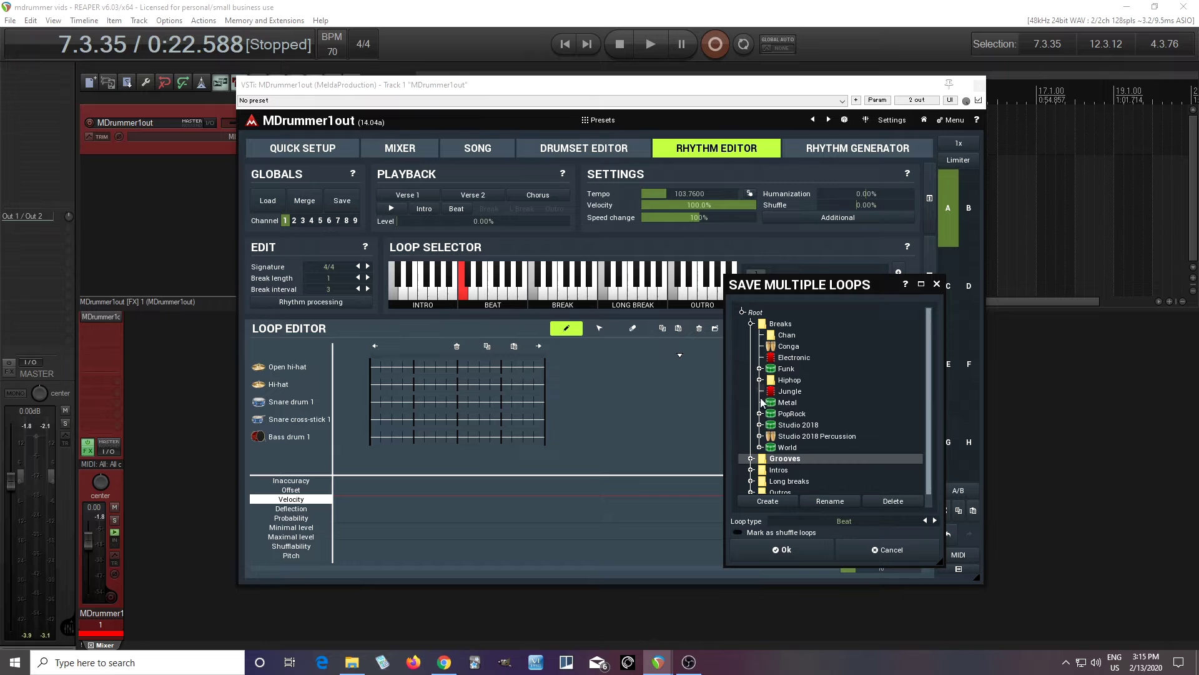
left_click(843, 520)
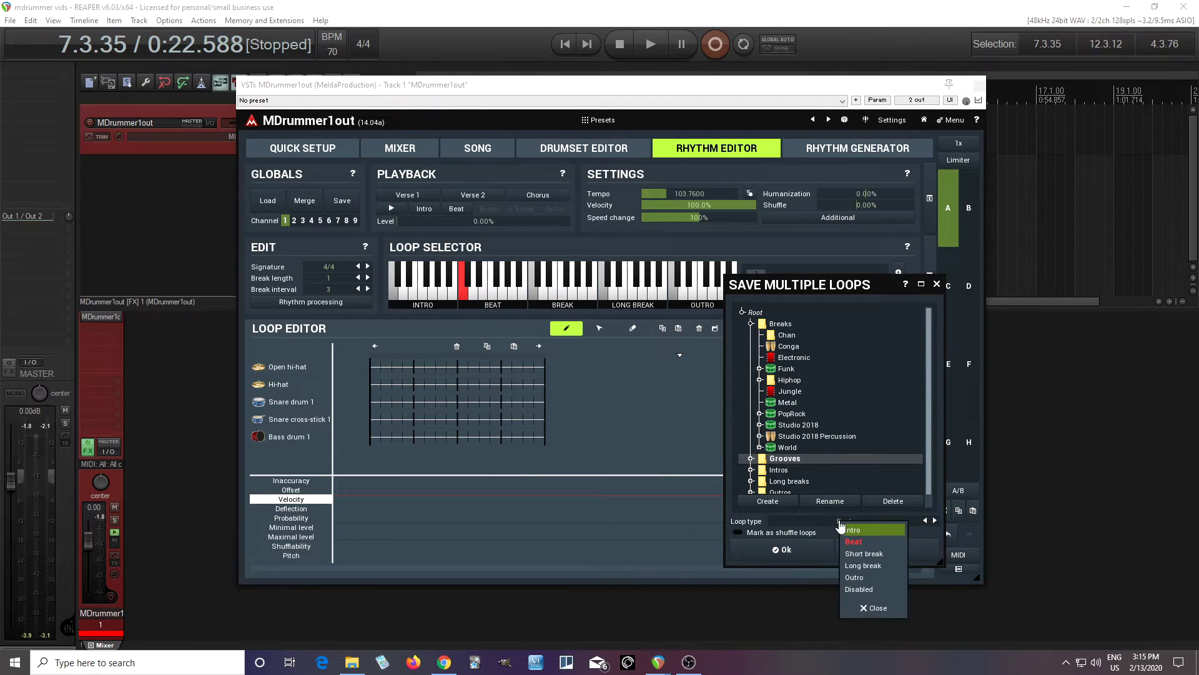
left_click(868, 554)
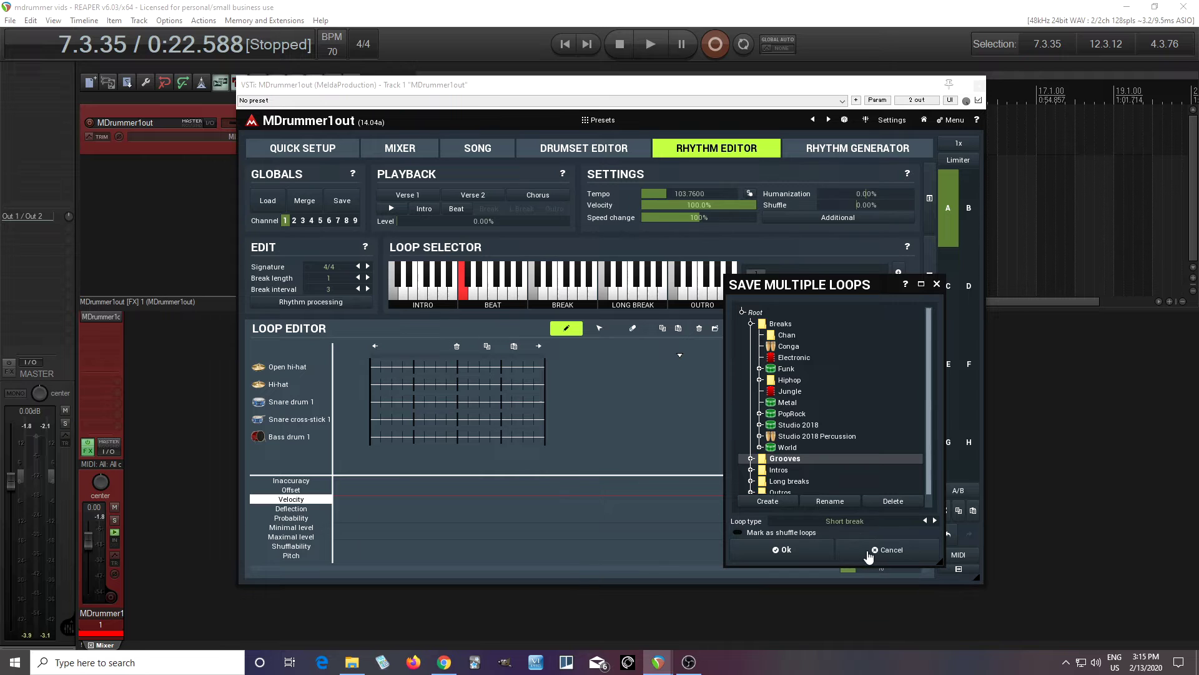
left_click(868, 554)
left_click(269, 203)
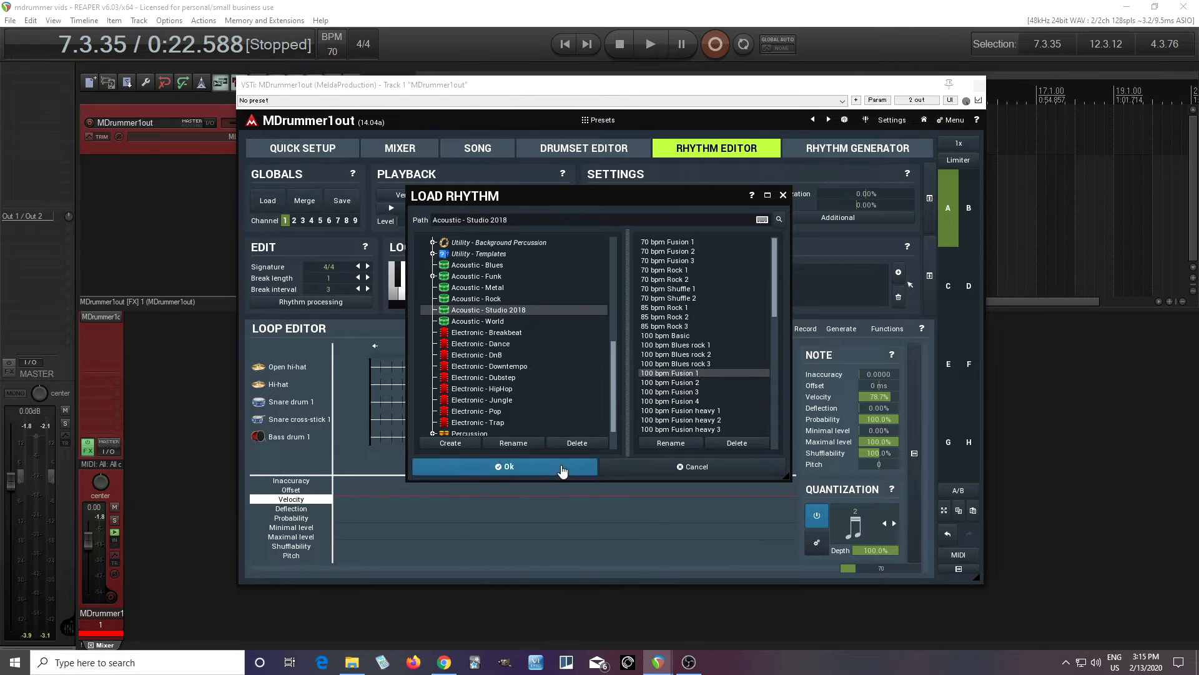
left_click(563, 466)
Play the Fusion 1 rhythm, auditioning a beat and two break loops, then stop.
left_click(482, 303)
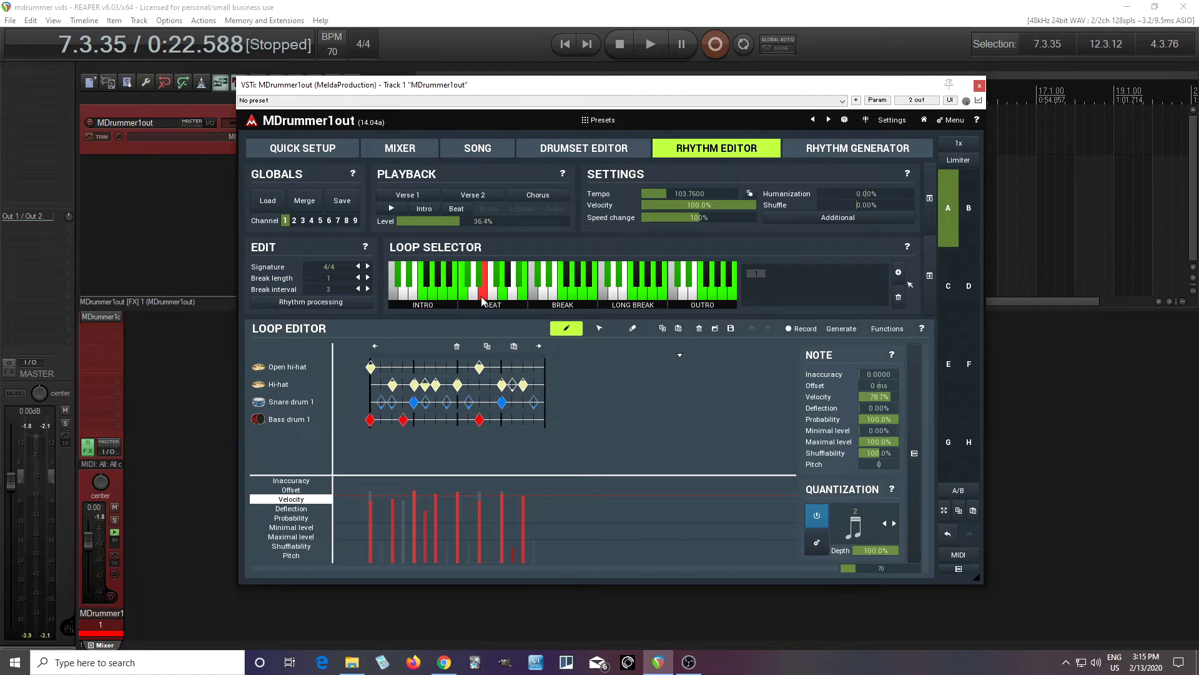
left_click(397, 210)
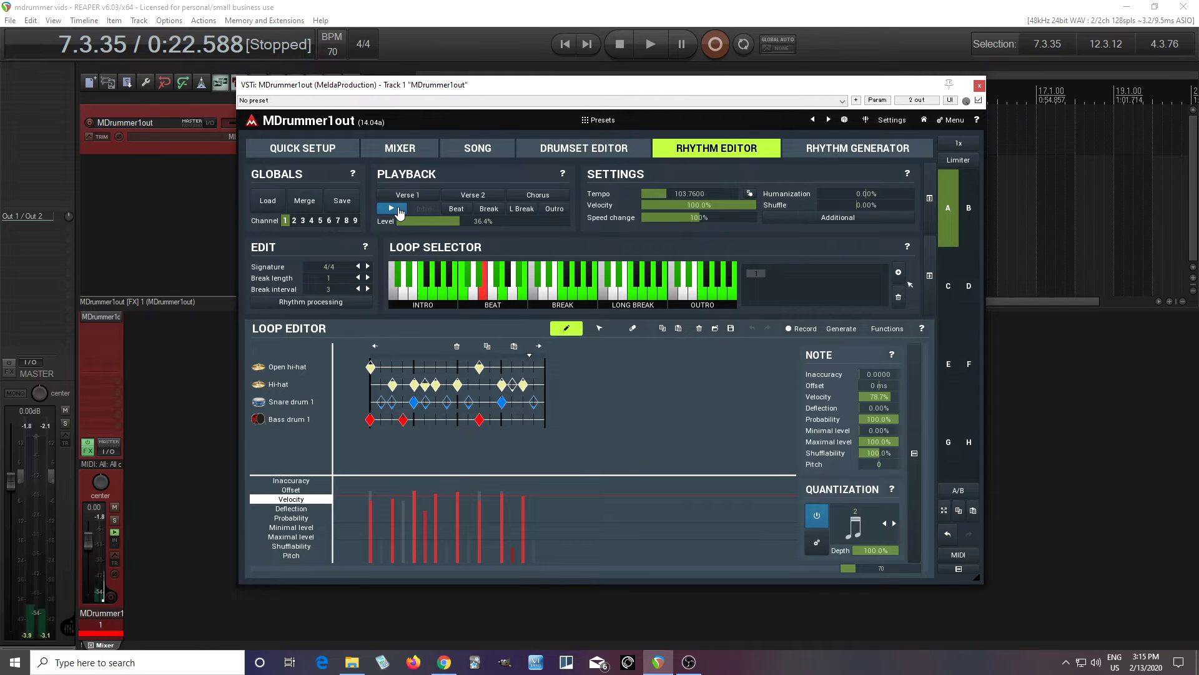
left_click(574, 299)
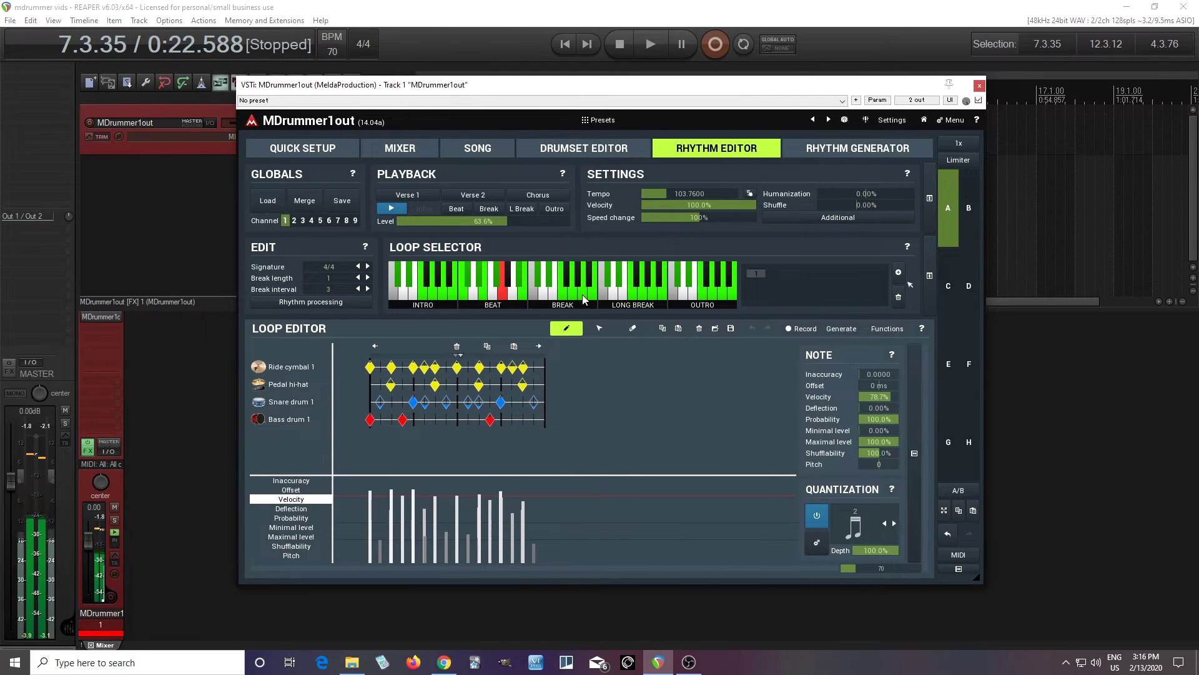
left_click(584, 299)
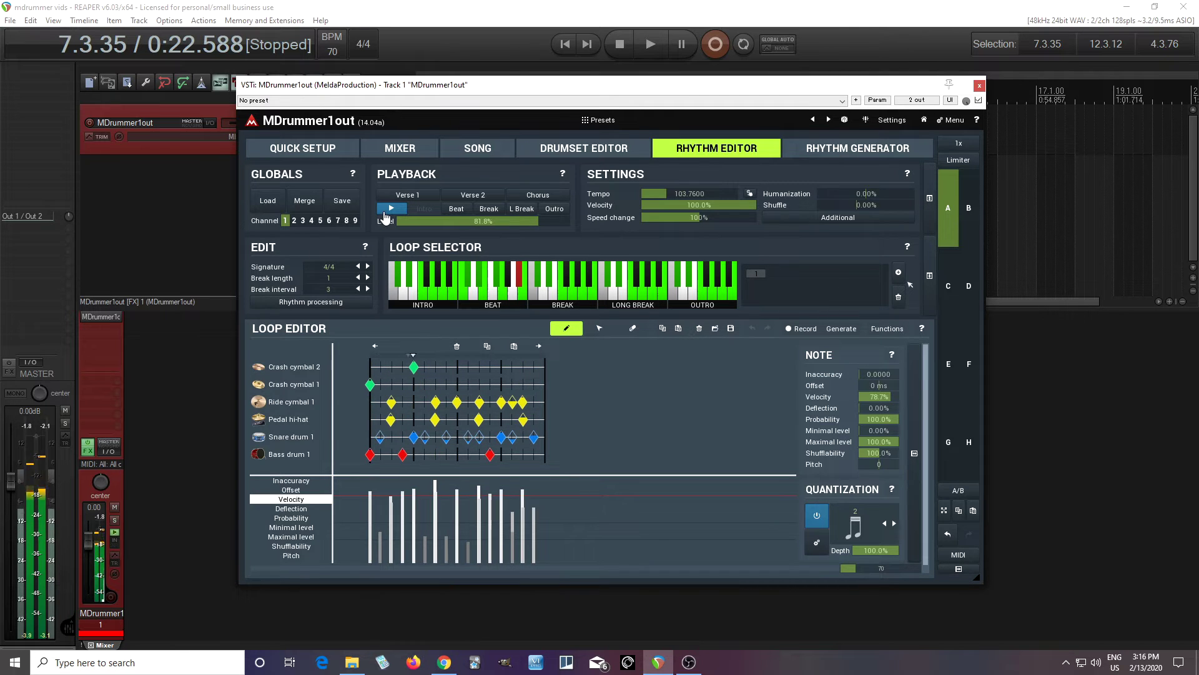
left_click(384, 213)
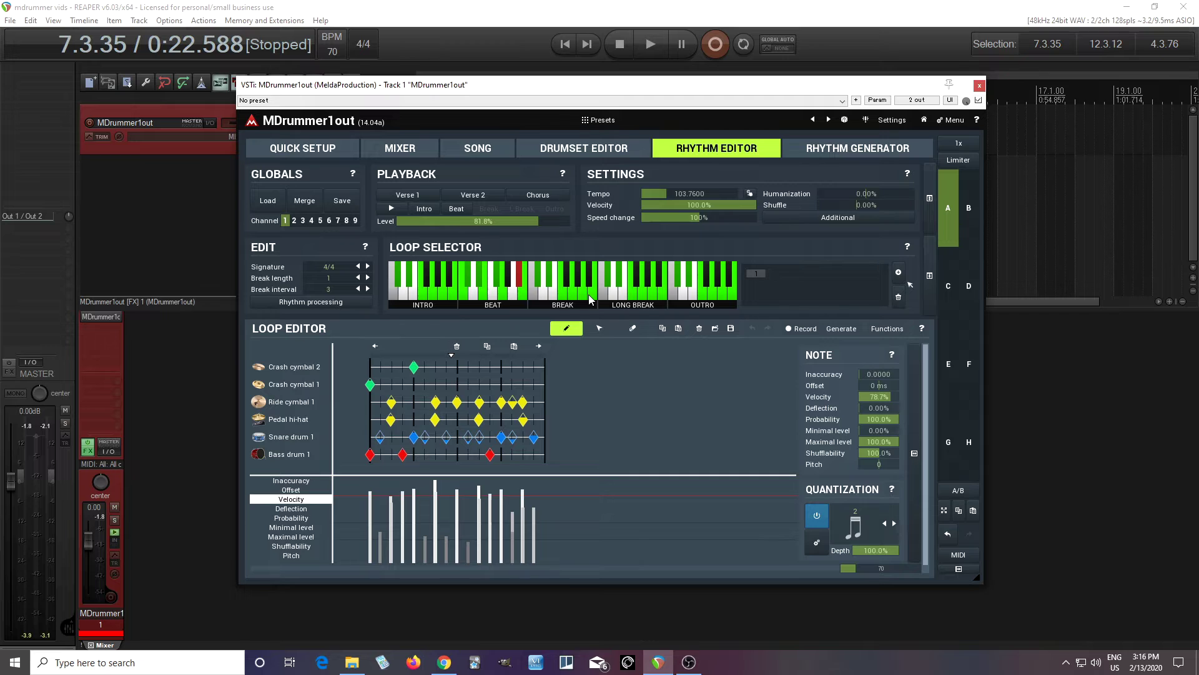
Clear the rhythm's breaks and load Breaks > PopRock > Light loops as Short breaks.
left_click(360, 303)
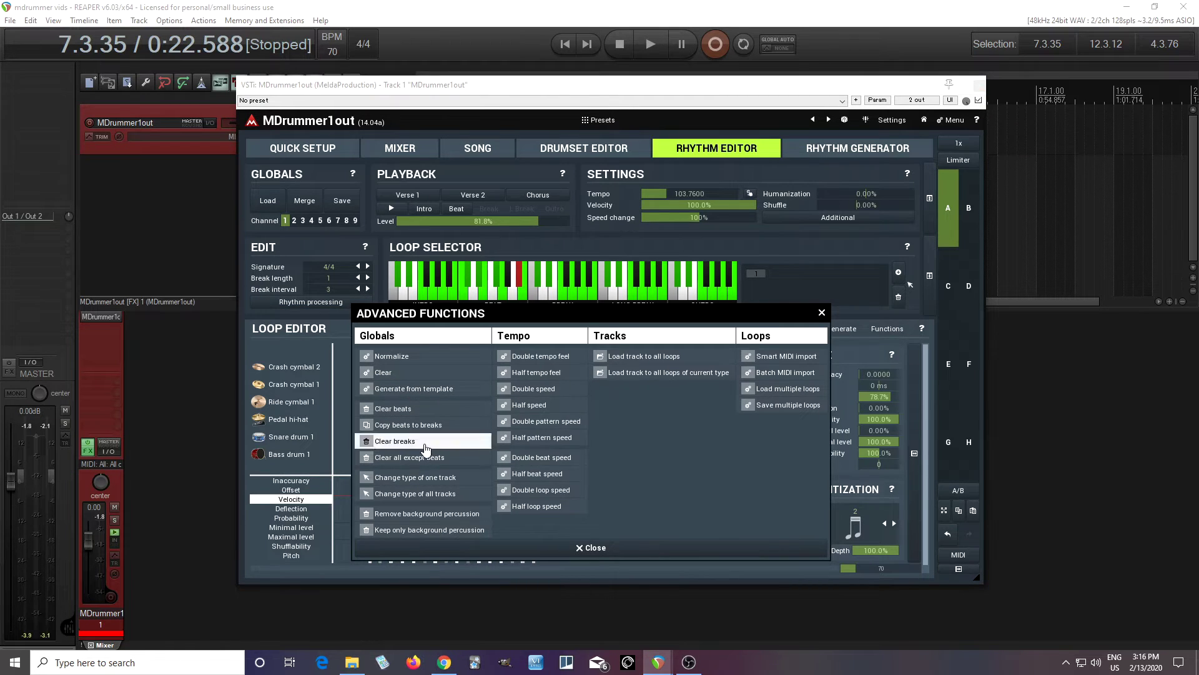
left_click(427, 443)
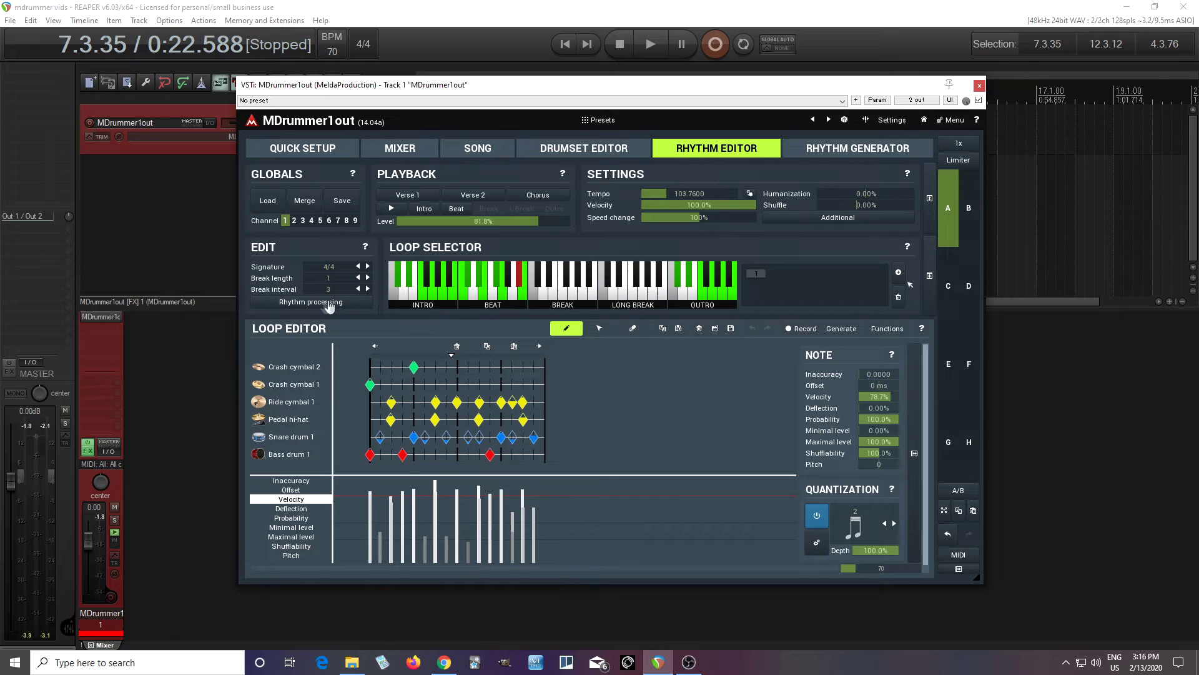
left_click(326, 306)
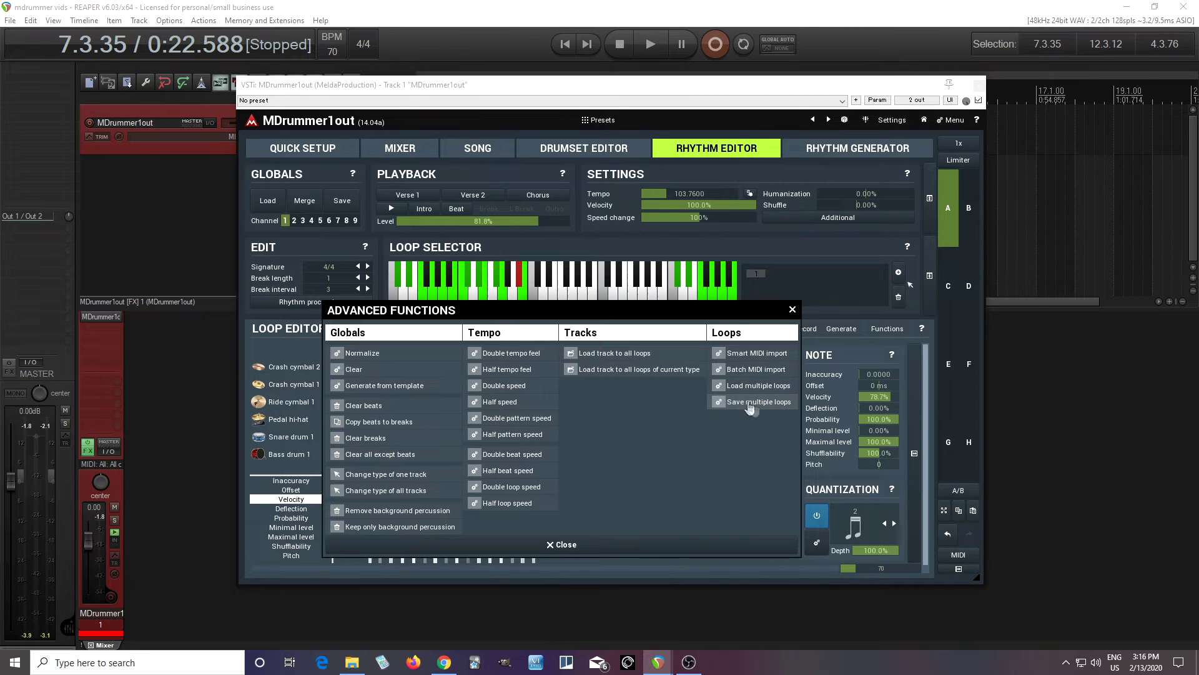
left_click(779, 386)
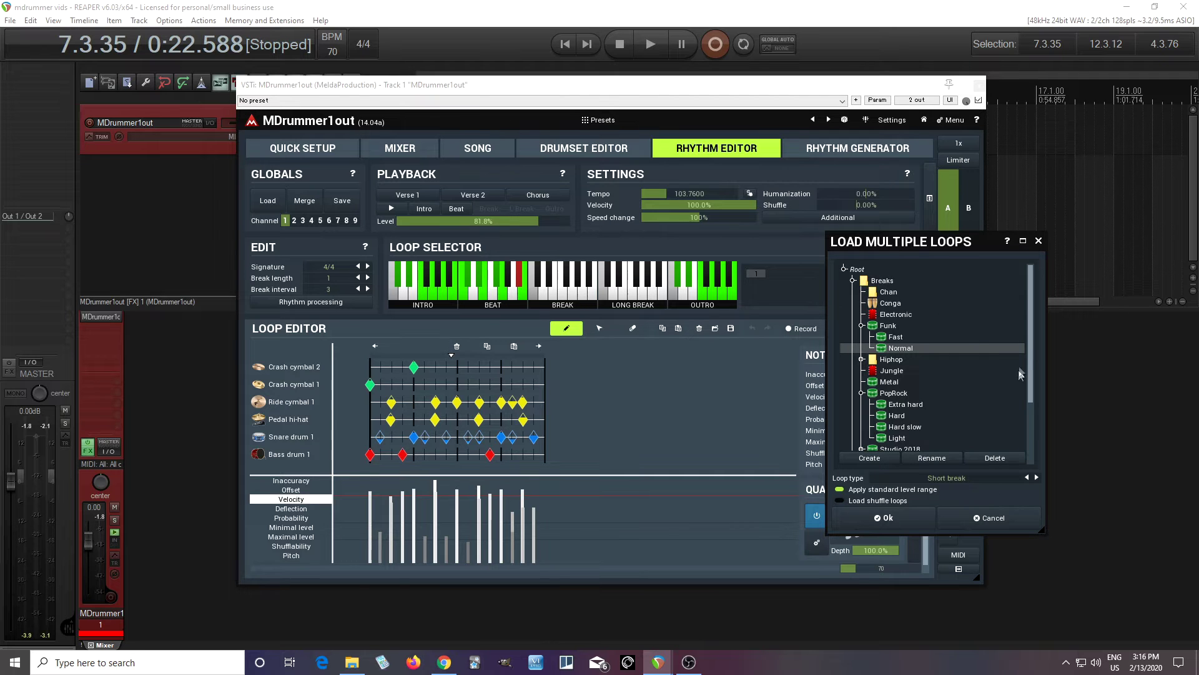
left_click(853, 281)
left_click(853, 281)
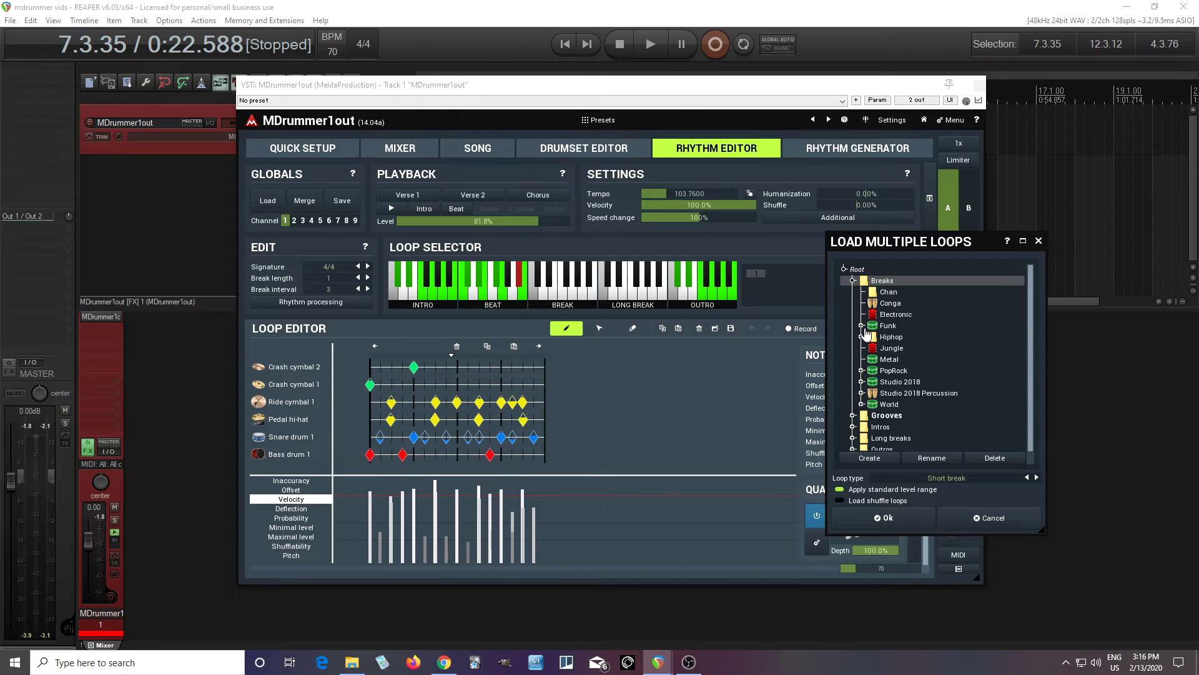
left_click(862, 370)
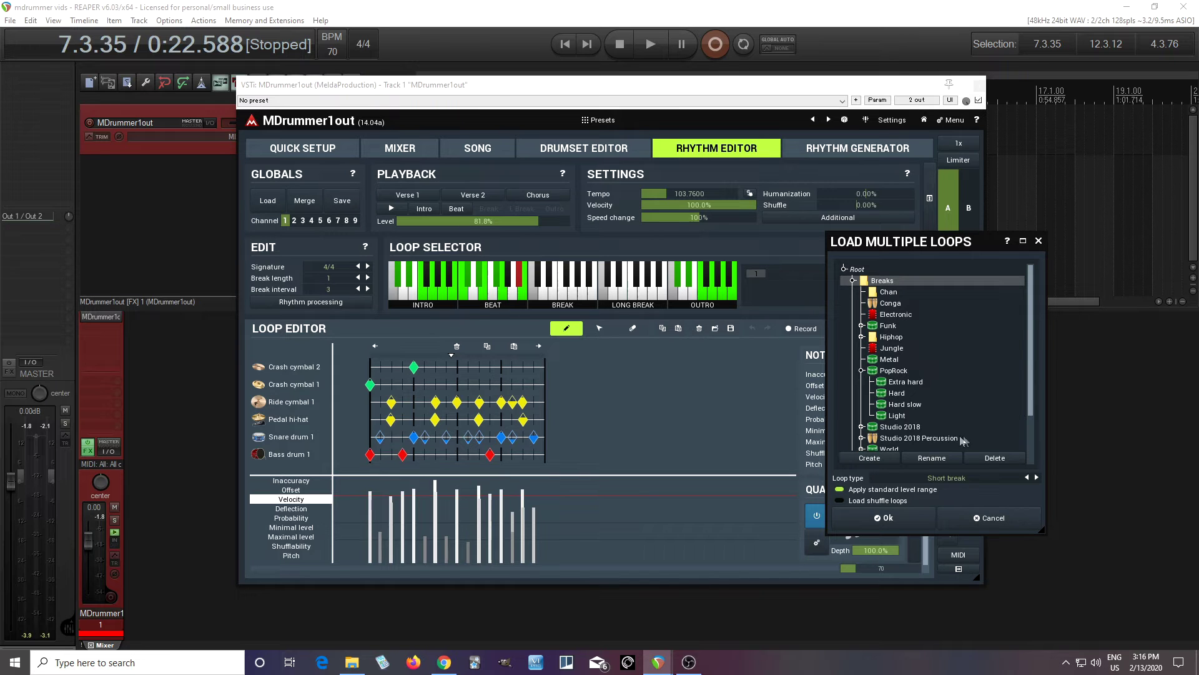
left_click(899, 417)
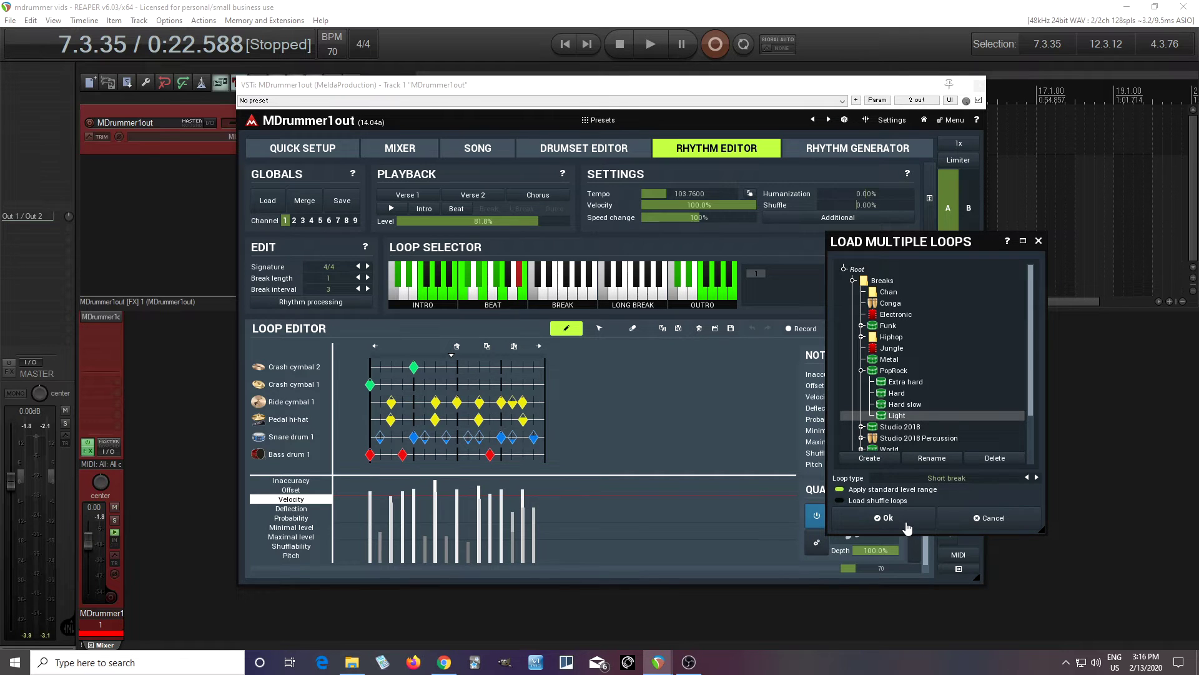
left_click(887, 518)
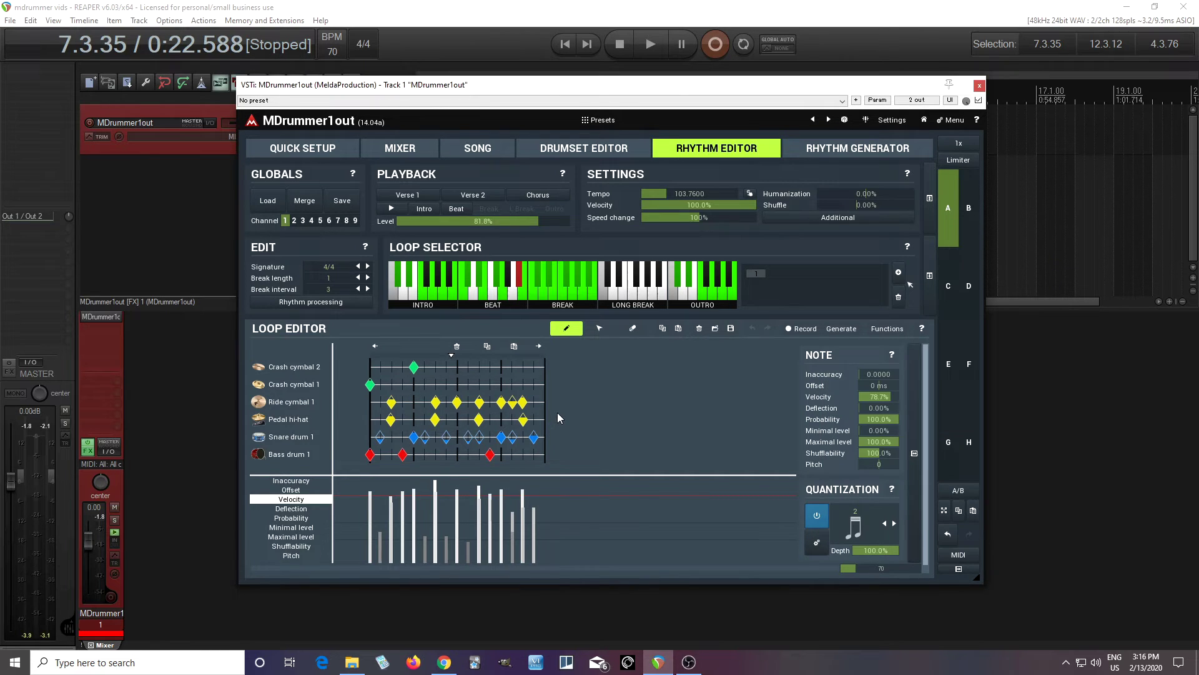
Audition the newly loaded PopRock Light break loops.
left_click(536, 298)
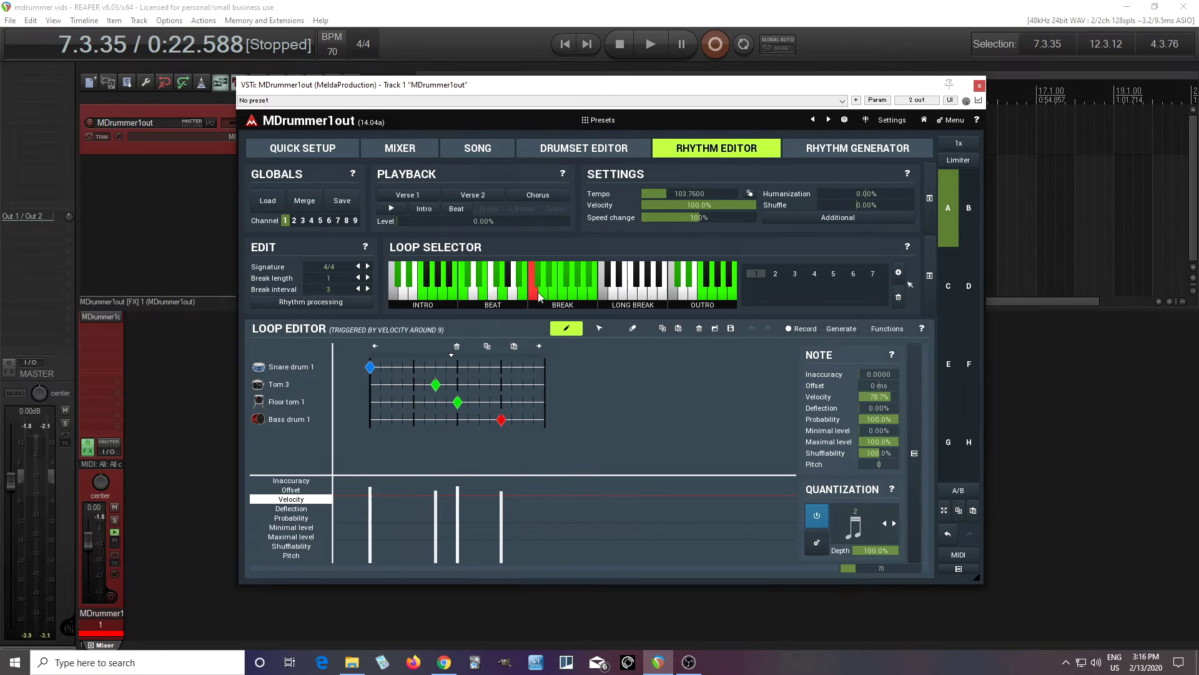
left_click(541, 296)
left_click(549, 295)
left_click(563, 294)
left_click(579, 292)
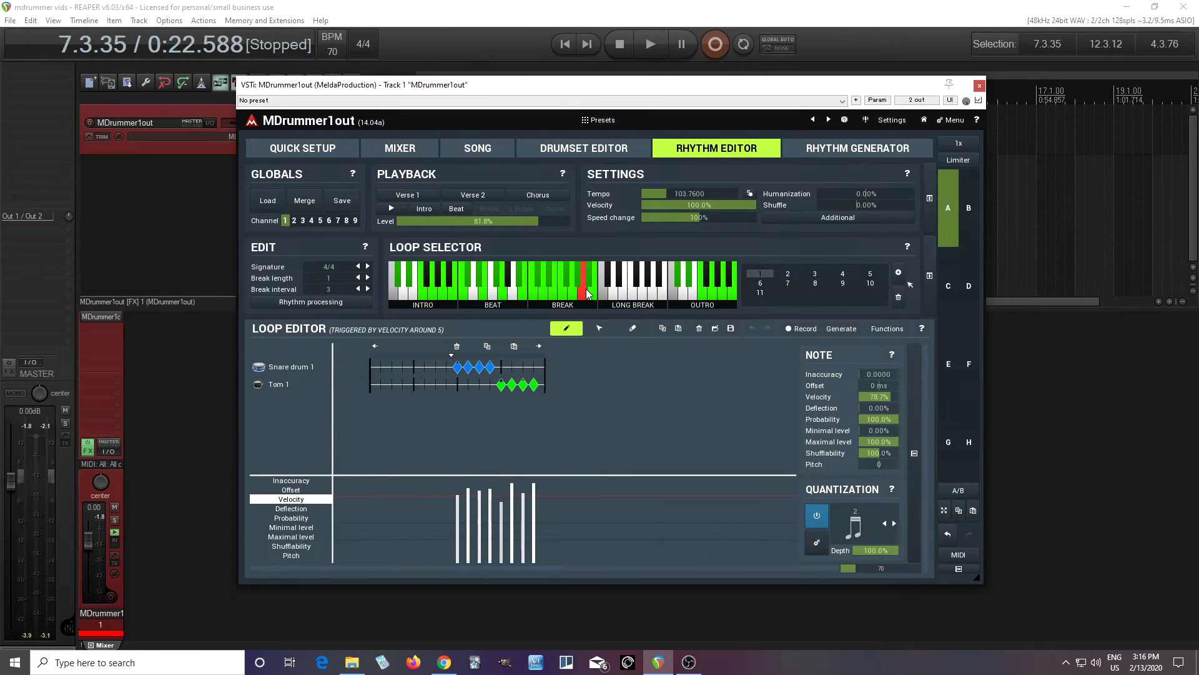
left_click(553, 298)
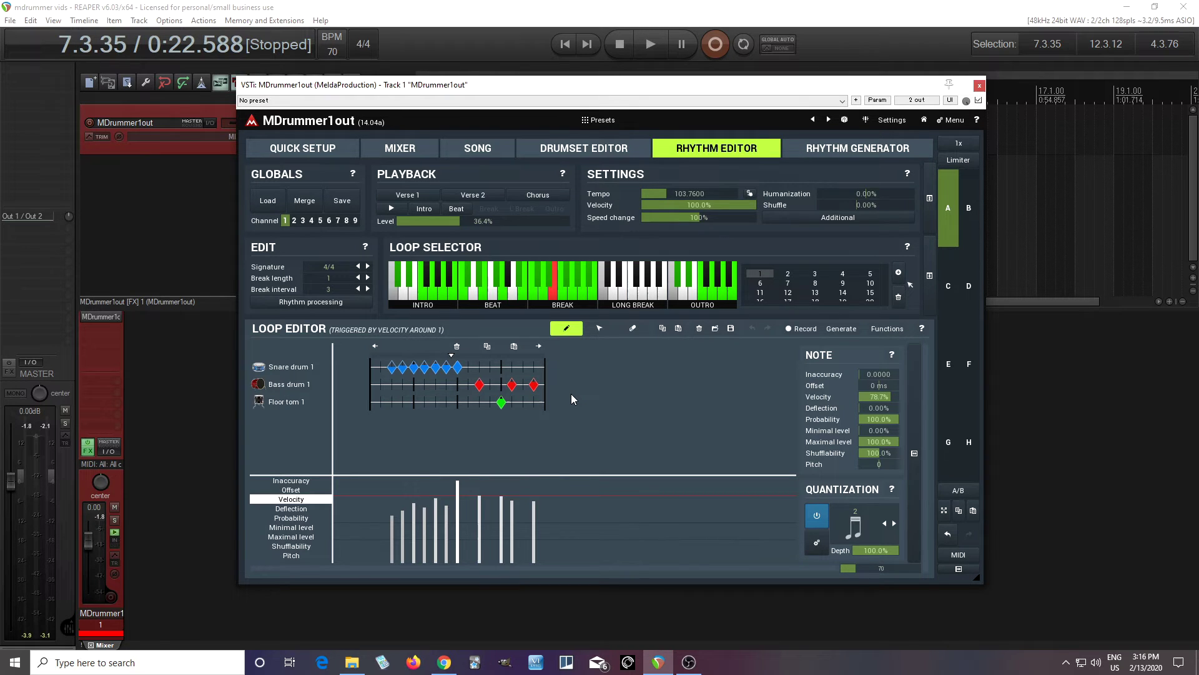
Clear every loop in the rhythm and switch to the Rhythm Generator.
left_click(324, 304)
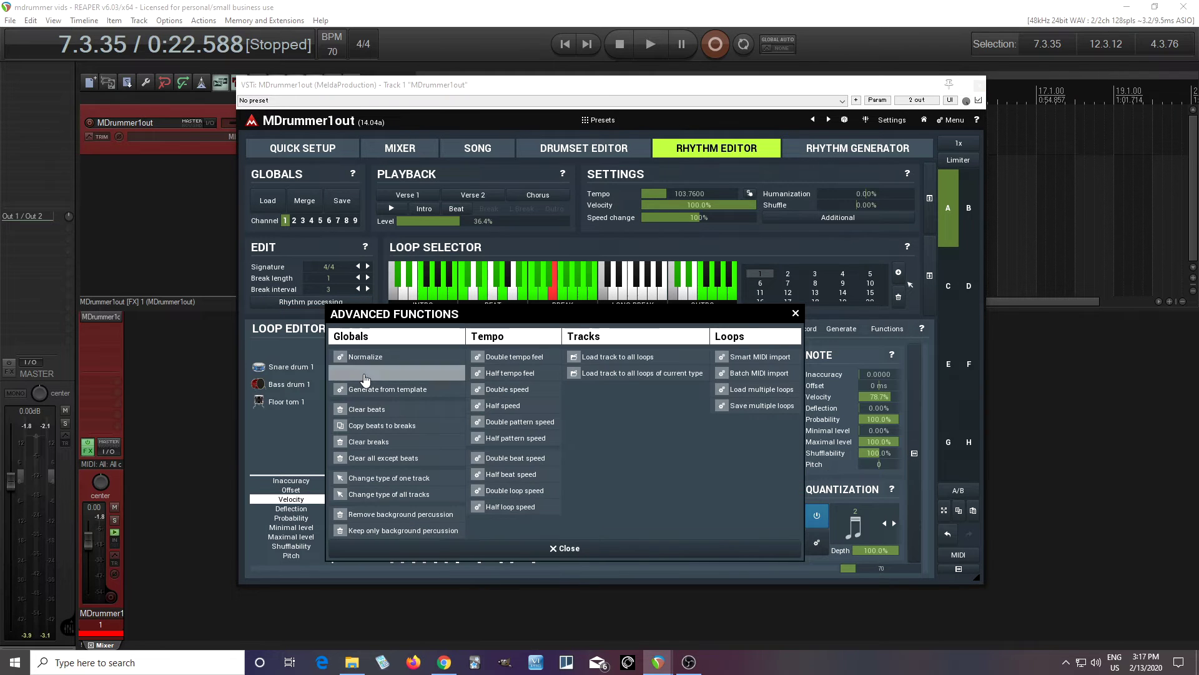
left_click(361, 373)
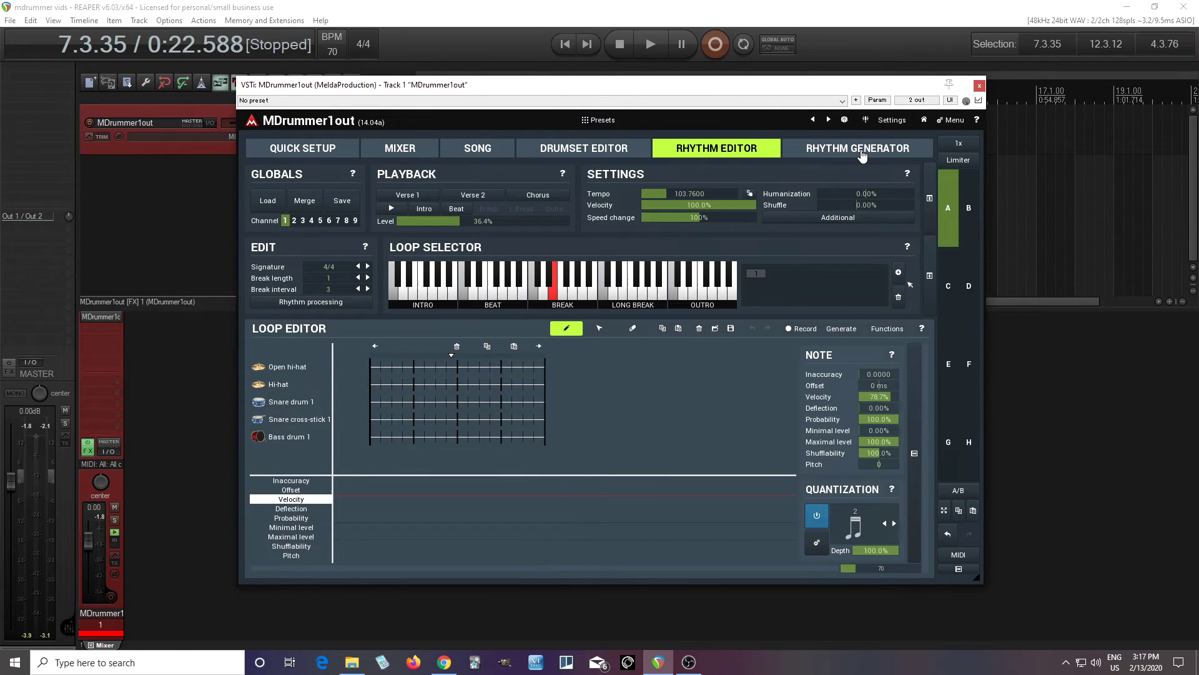
left_click(863, 155)
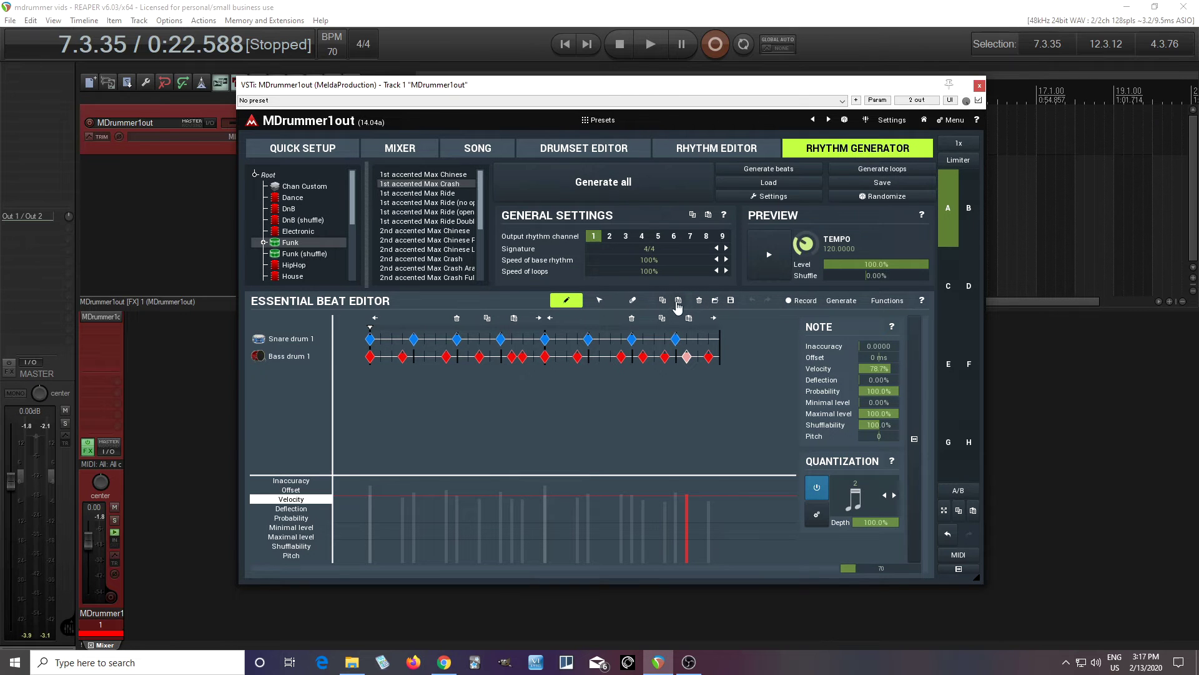
Replace the essential beat with 073 Classic 07.mid, trimmed to one bar, and start previewing it.
left_click(699, 300)
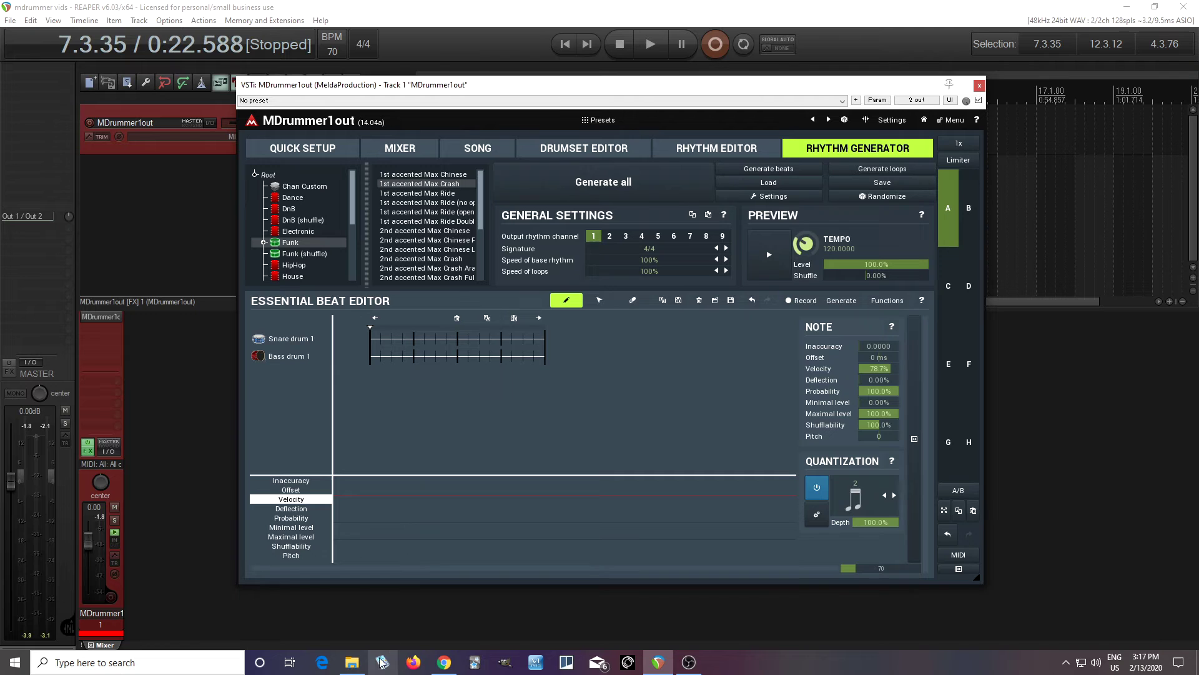
left_click(356, 664)
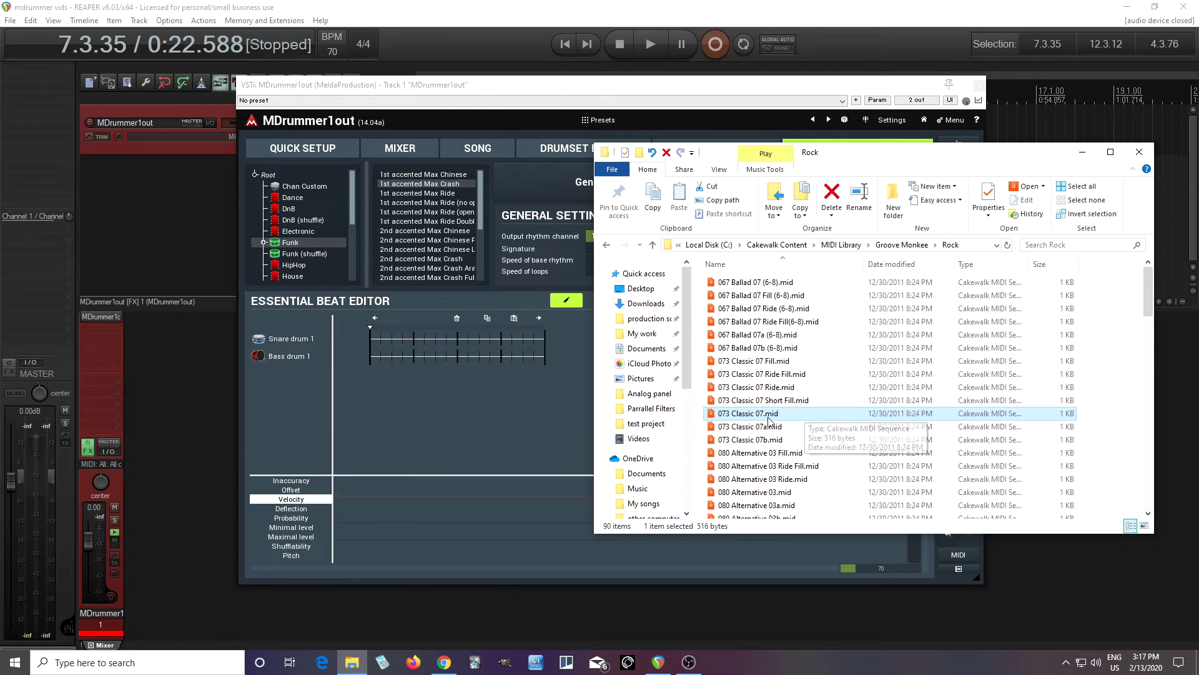
left_click_drag(768, 415, 383, 350)
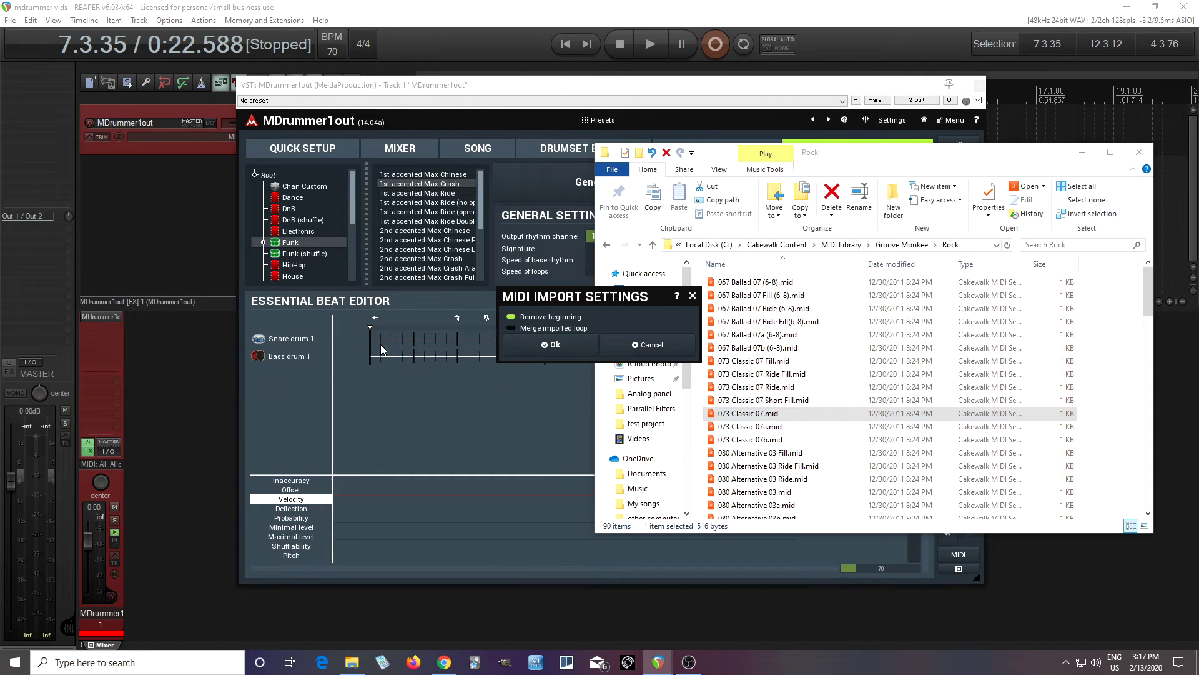
left_click(541, 361)
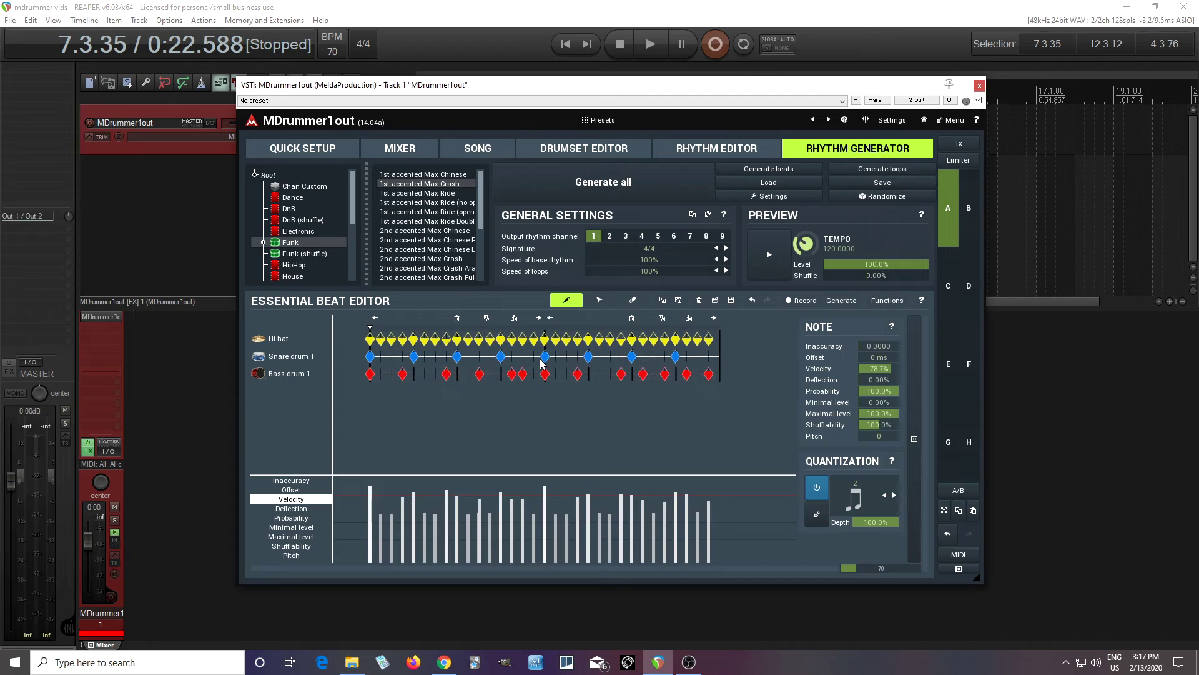
left_click(632, 318)
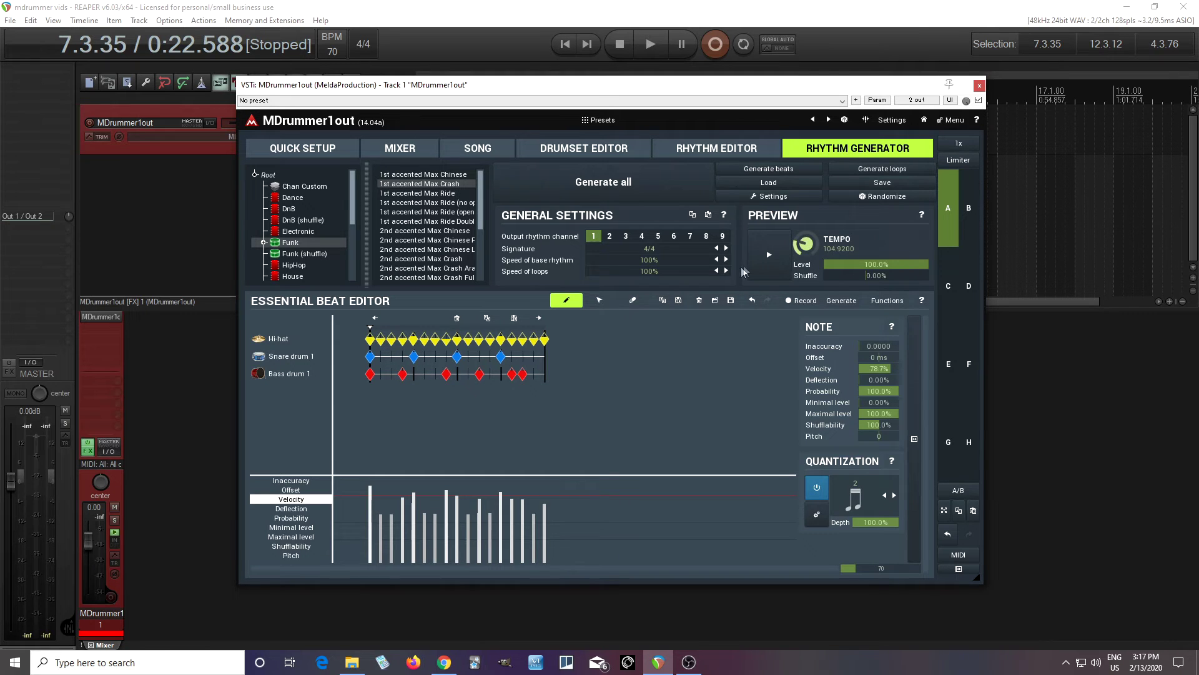
left_click(763, 259)
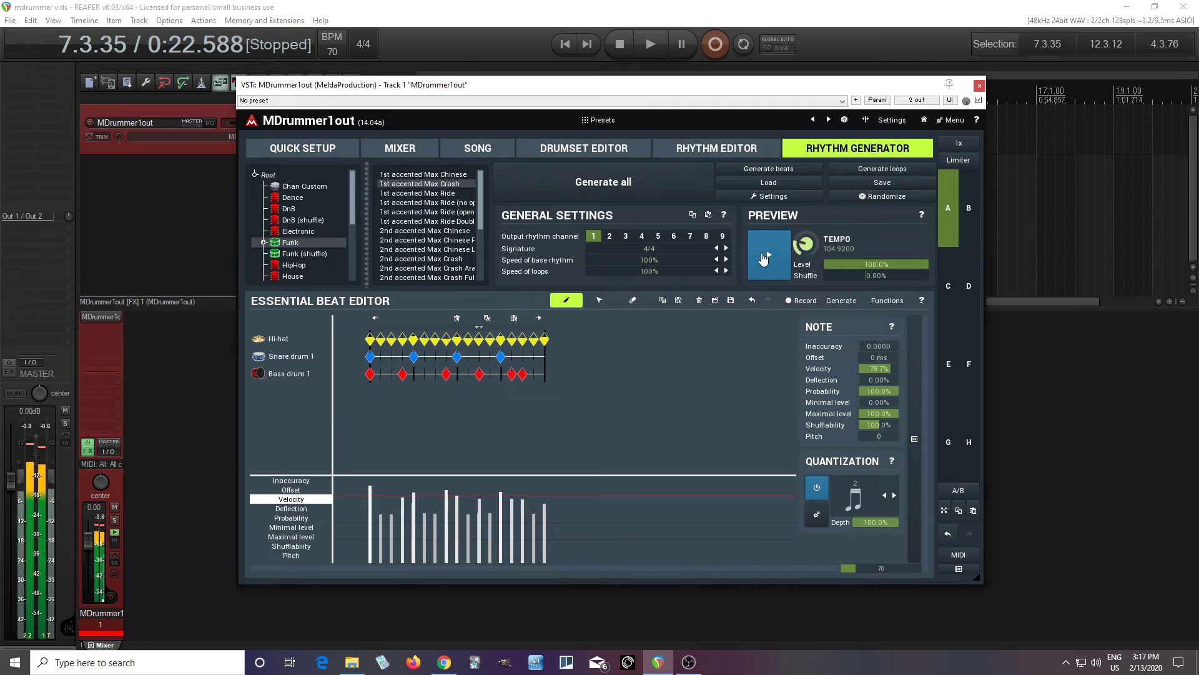
Delete the Hi-hat track from the essential beat, keeping snare and bass, and resume the preview.
left_click(763, 258)
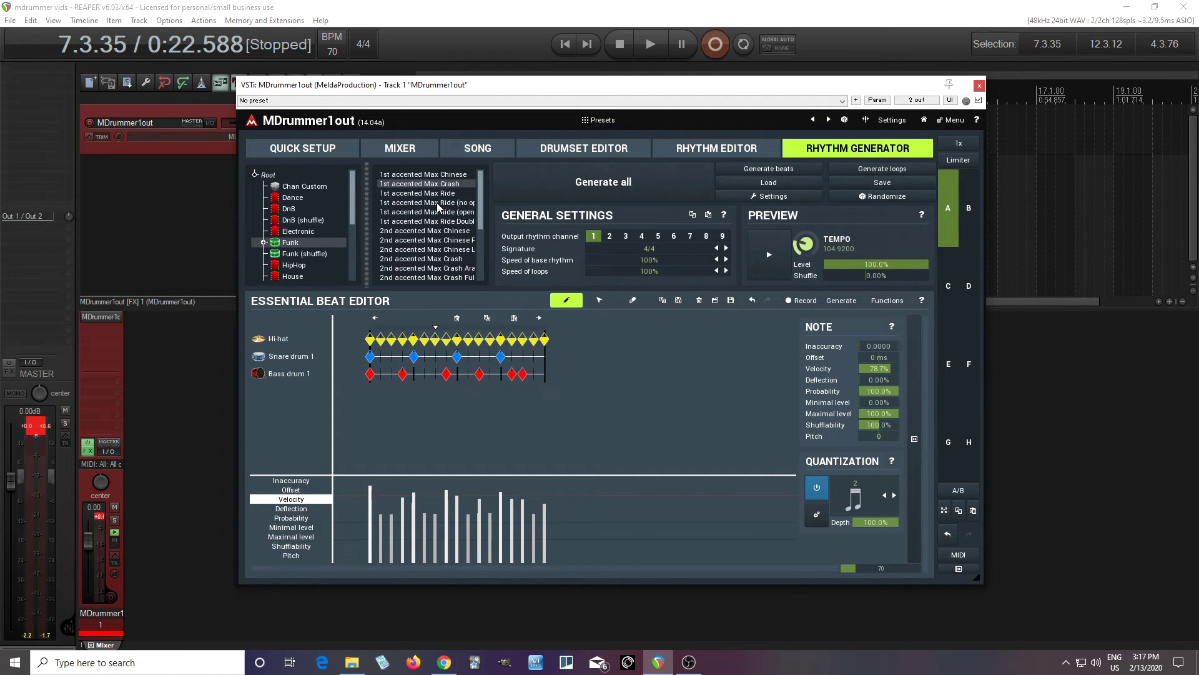
right_click(283, 342)
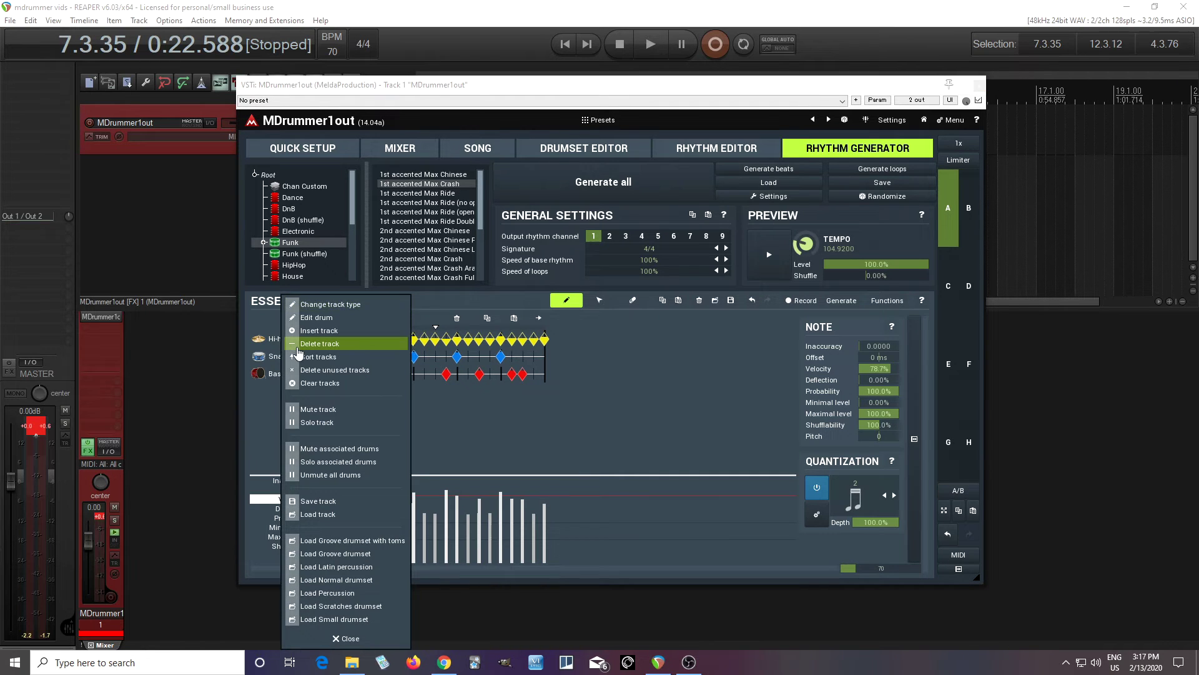
left_click(296, 343)
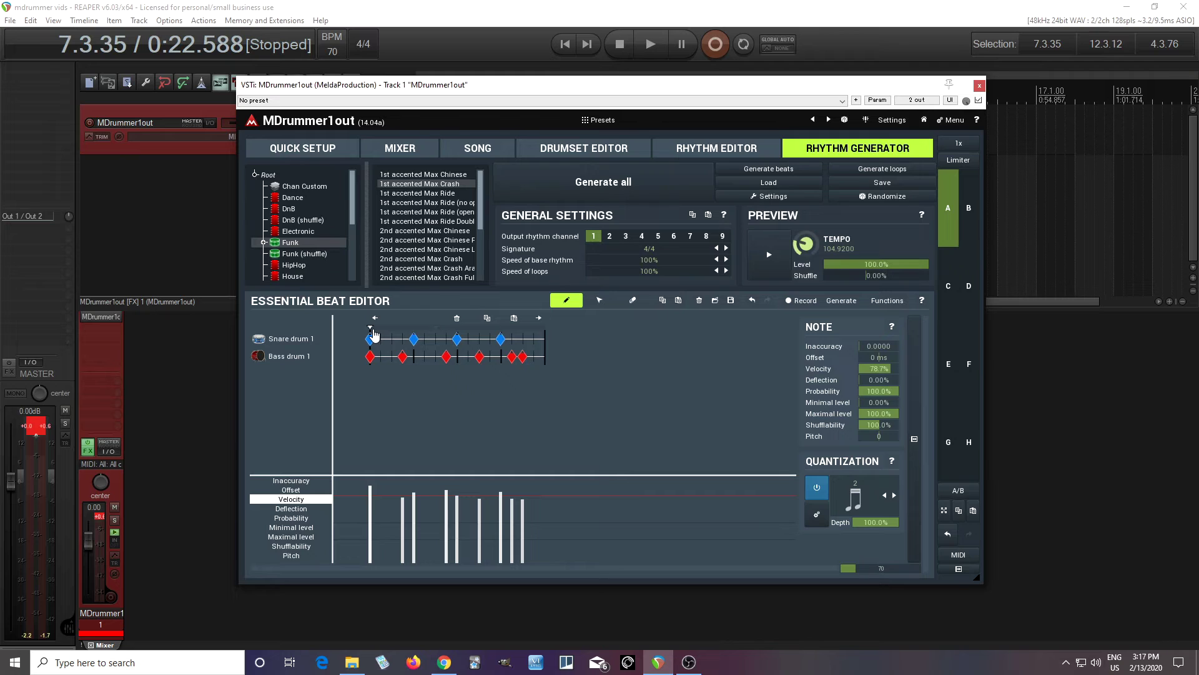
left_click(771, 251)
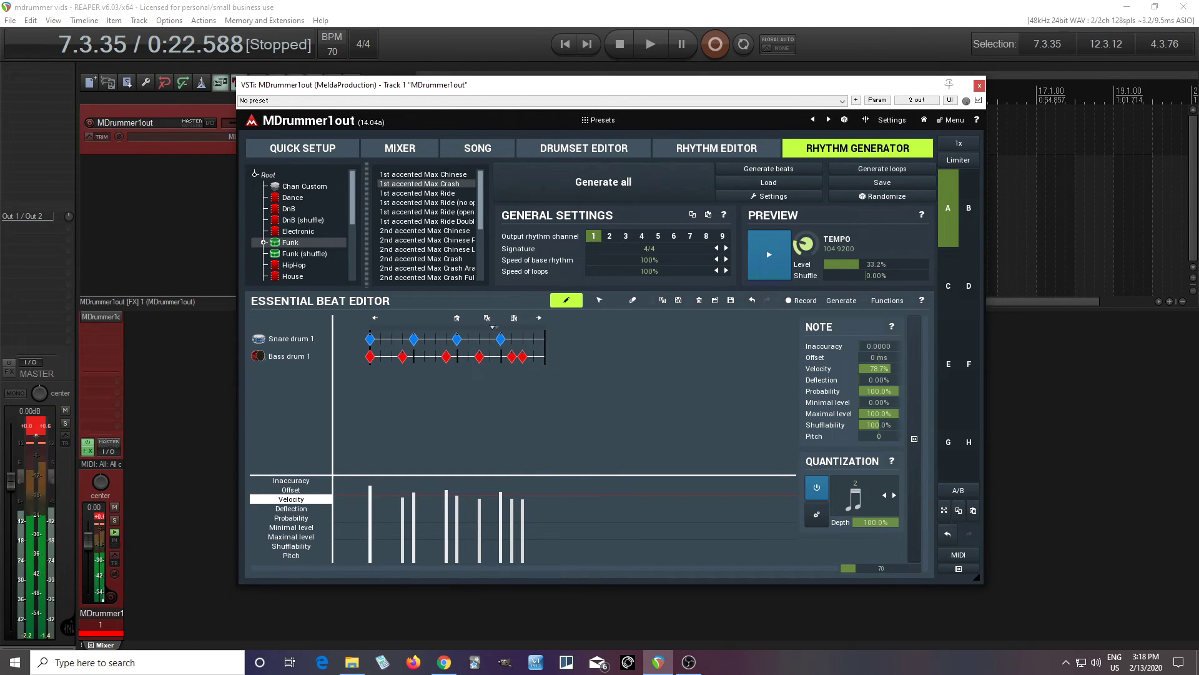
Audition Funk, HipHop, Metal and Percussion rhythms at 80% preview level, then stop playback.
left_click(425, 230)
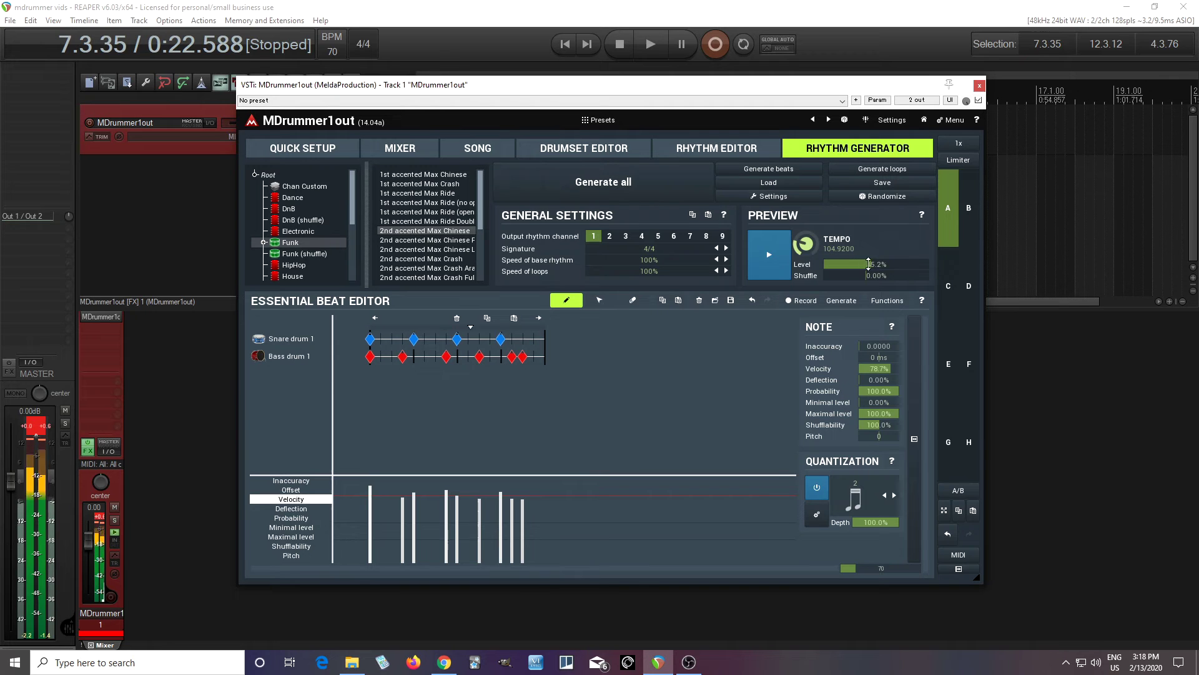
left_click_drag(868, 263, 869, 256)
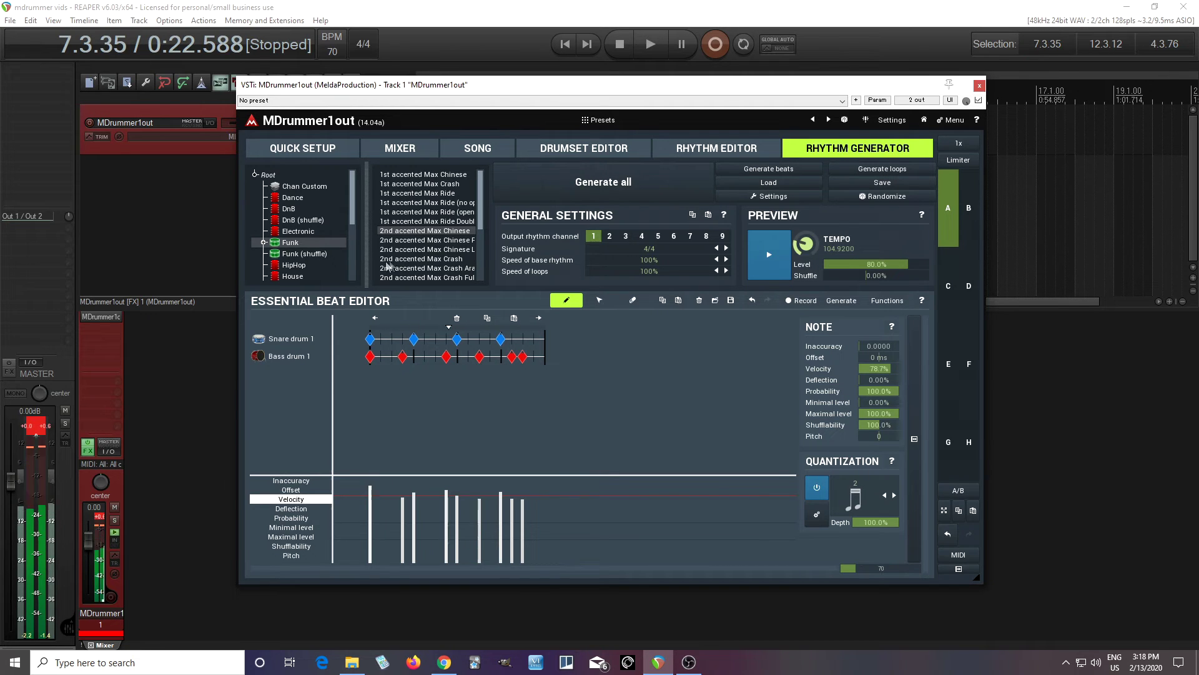
scroll(333, 250, "down", 1)
left_click(306, 231)
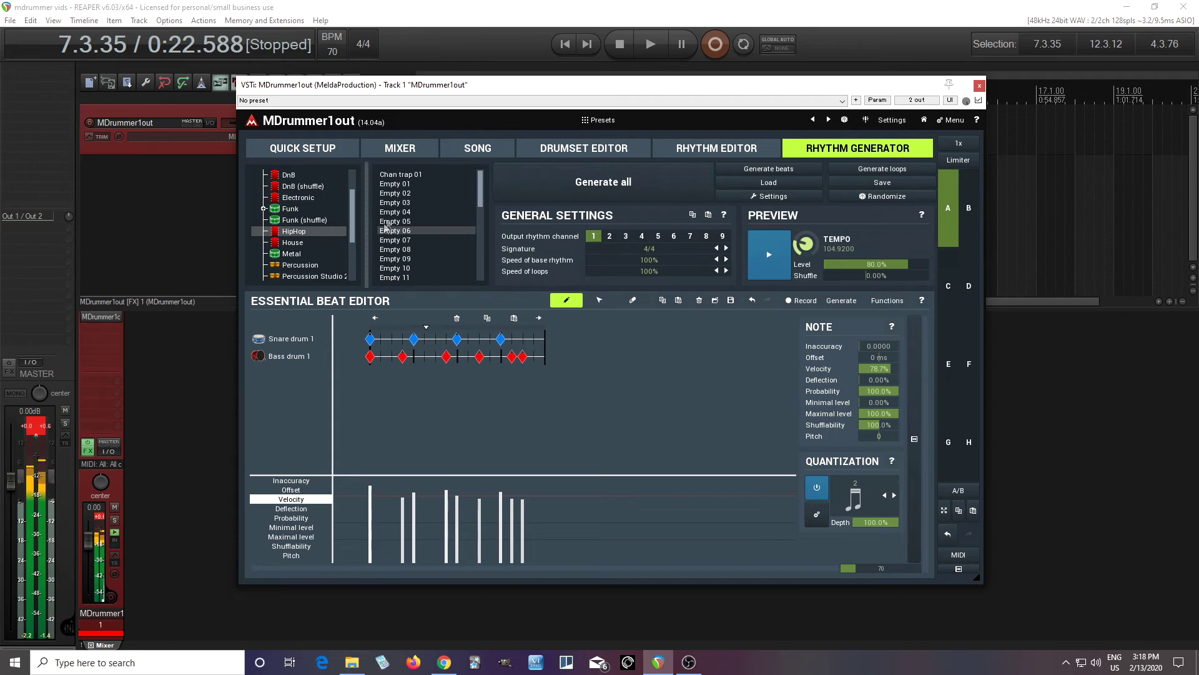
left_click(311, 252)
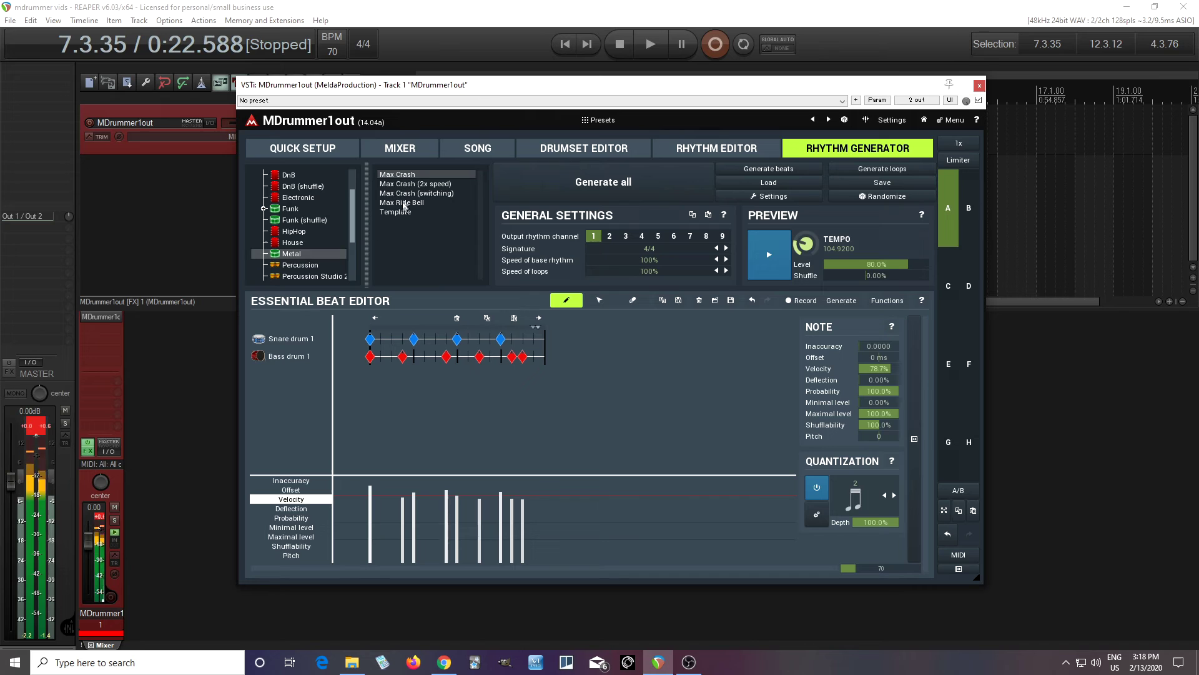
scroll(341, 241, "down", 1)
left_click(333, 247)
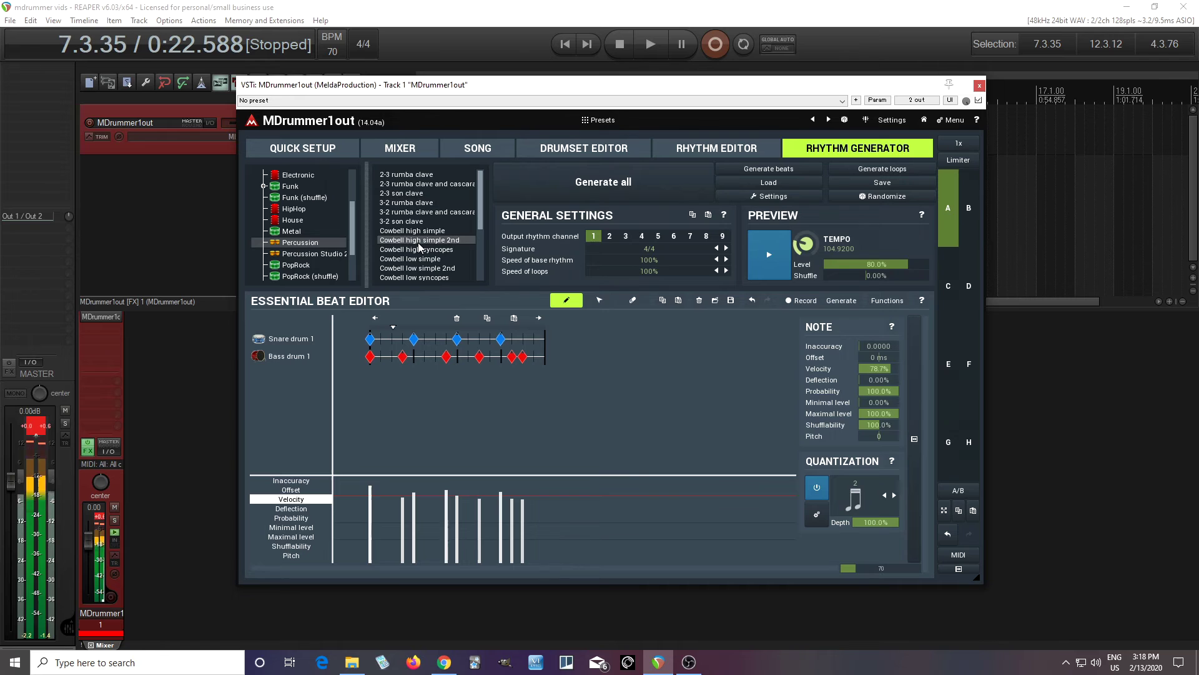
left_click(774, 262)
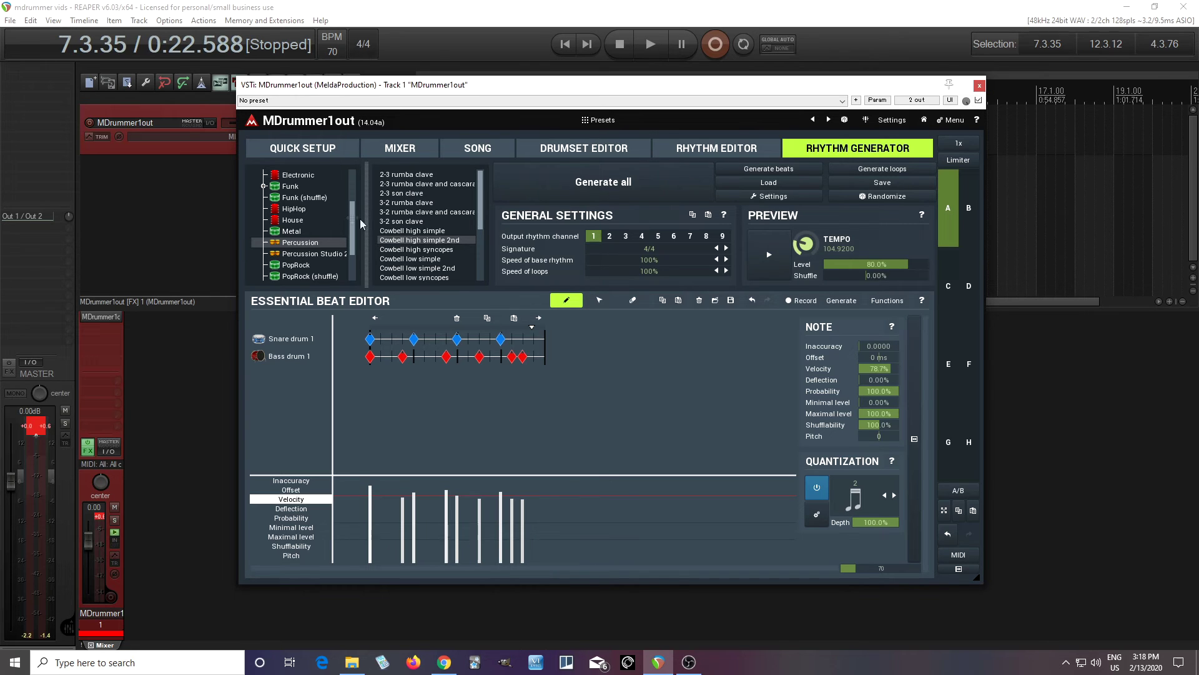
Select the Funk rhythm 1st accented Max Ride.
scroll(319, 211, "up", 3)
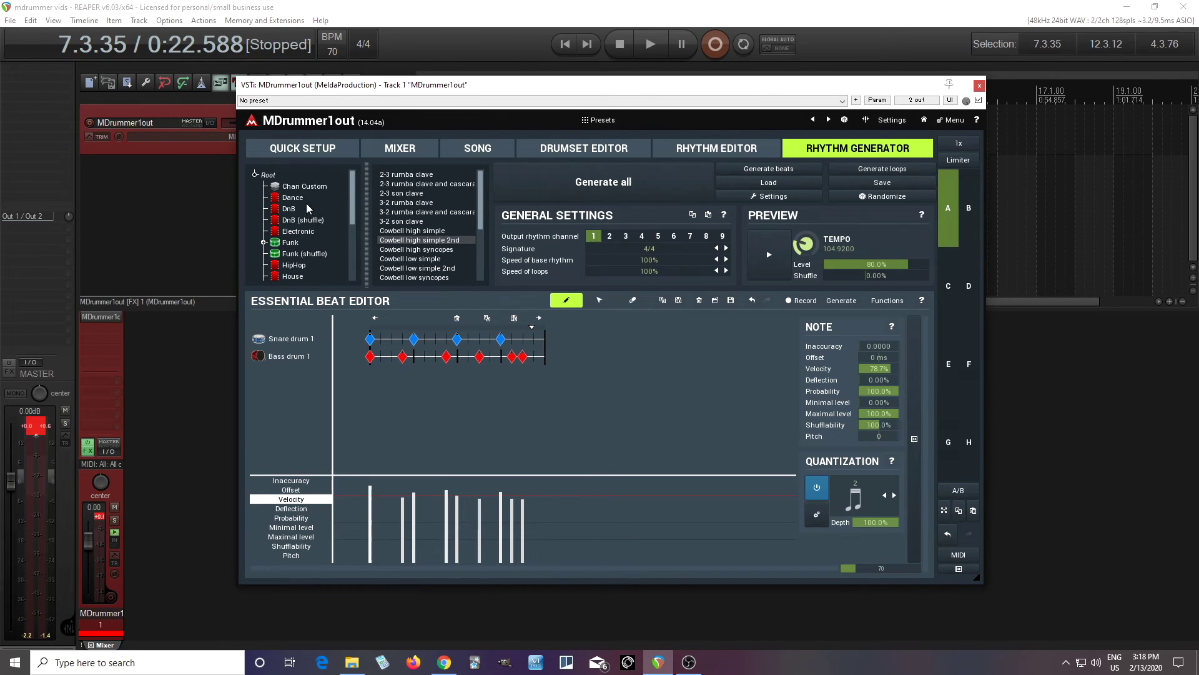
left_click(301, 243)
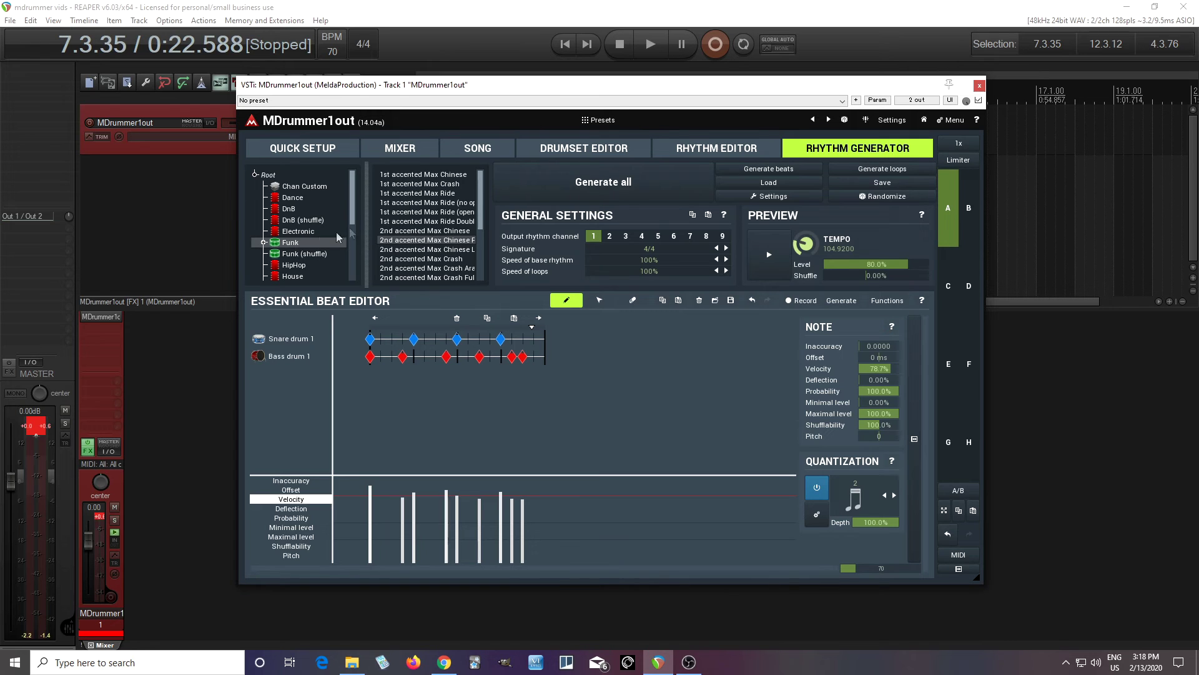
left_click(408, 193)
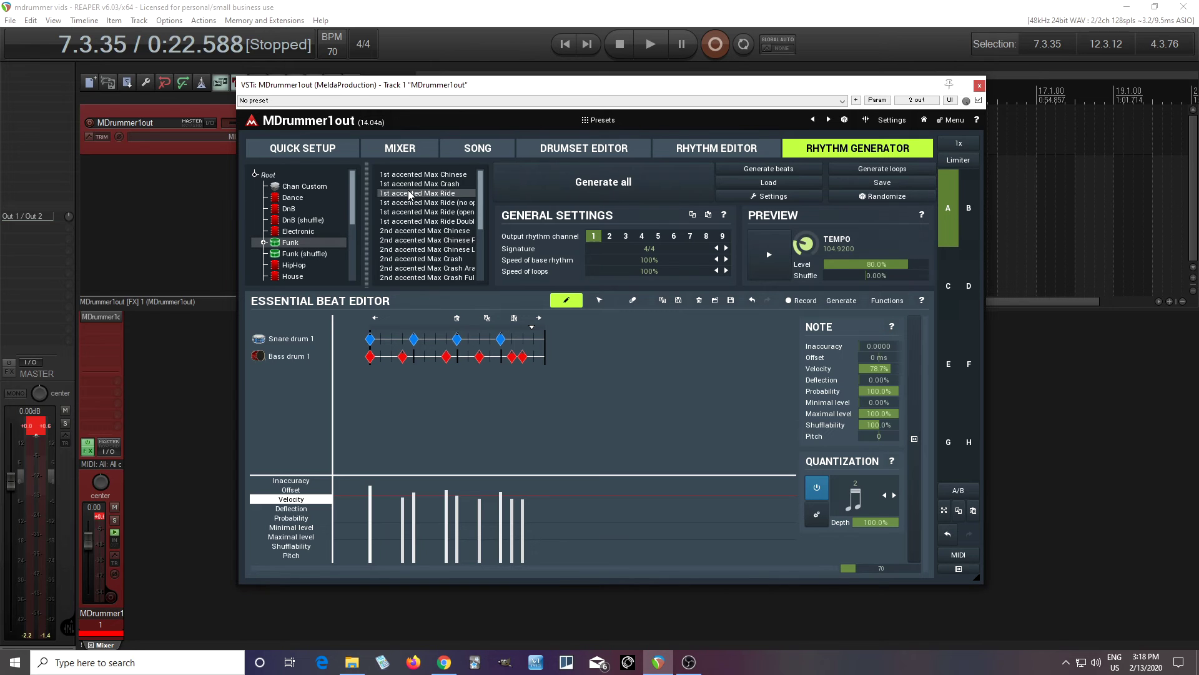
Generate all song loops, then check a generated break loop and beat loop in the Rhythm Editor.
left_click(581, 198)
left_click(695, 153)
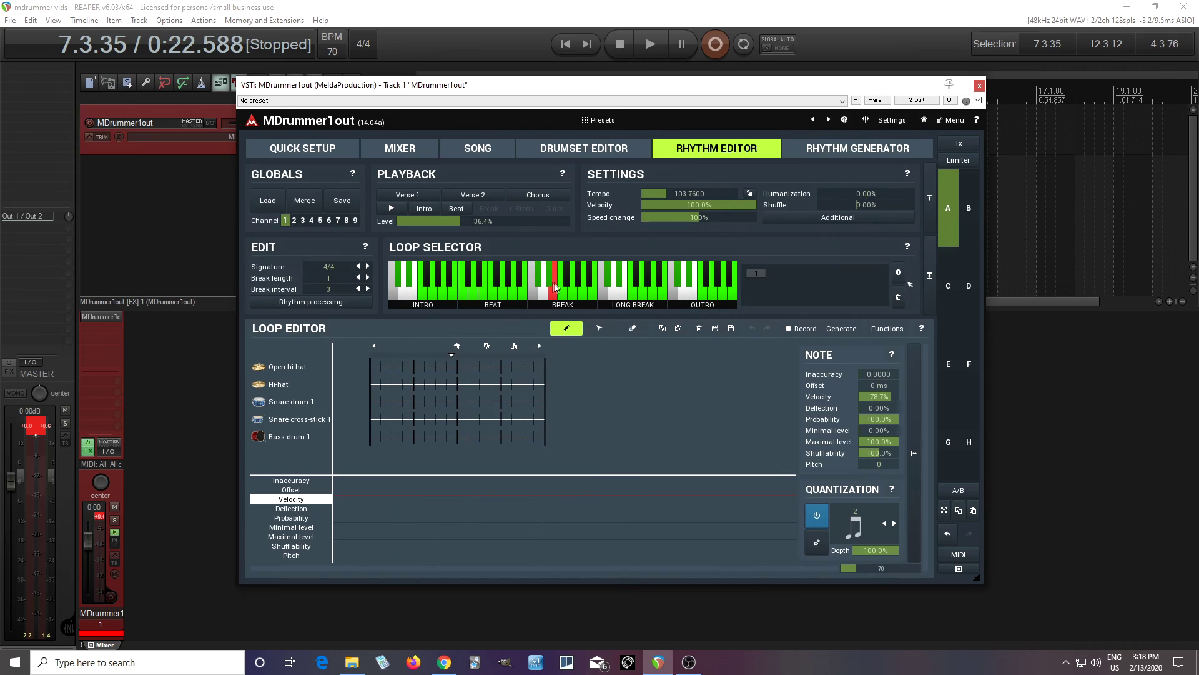
left_click(571, 289)
left_click(504, 292)
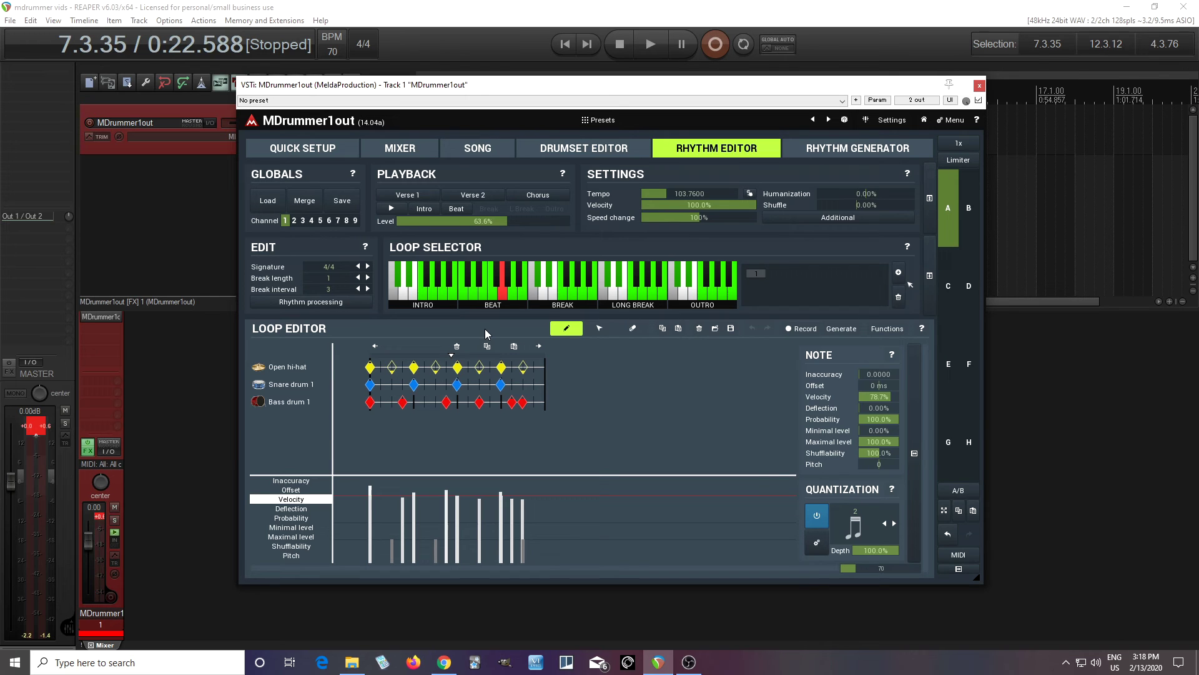
left_click(823, 156)
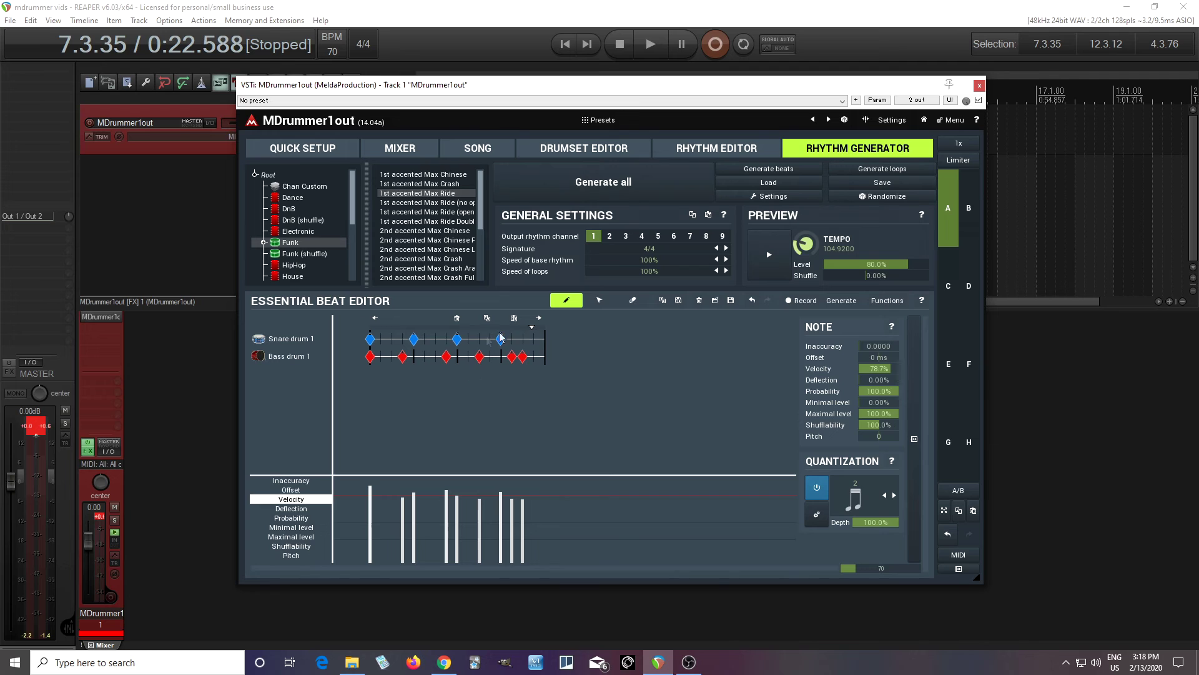
Raise the minimal level of several bass-drum notes, one to 63.6%.
left_click(599, 301)
left_click(513, 357)
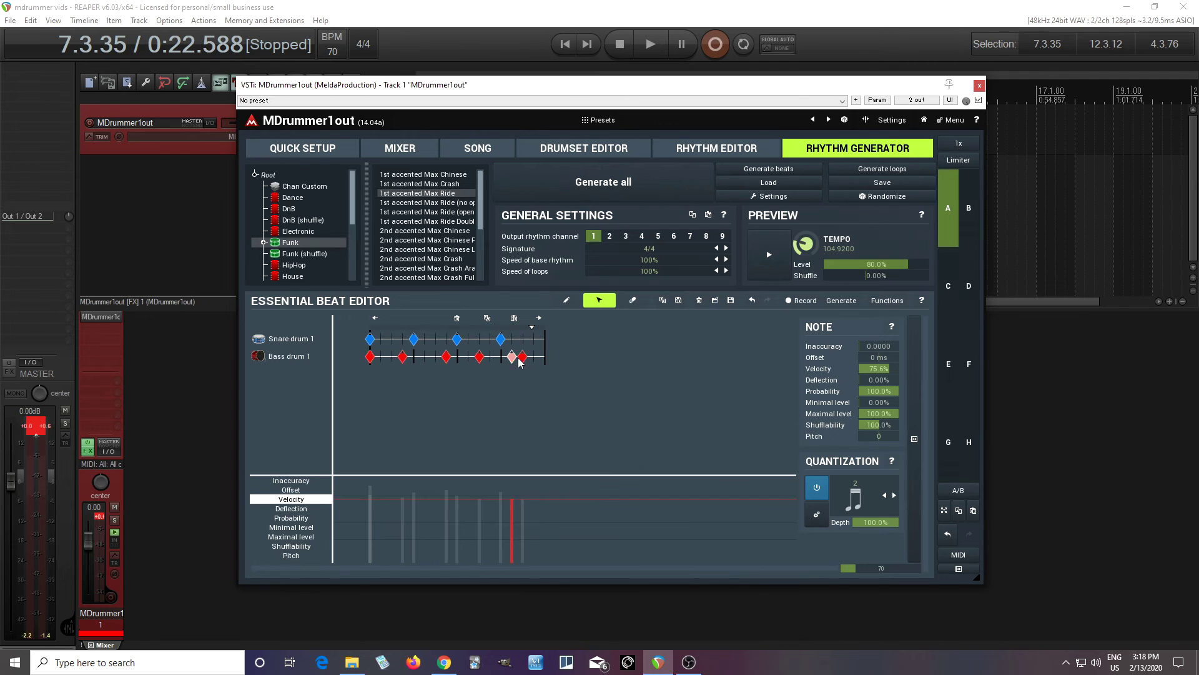
left_click_drag(879, 402, 867, 383)
left_click(522, 358)
left_click(479, 357)
left_click_drag(893, 407, 893, 370)
Preview the beat while sweeping the preview level from 100% down, then stop.
left_click_drag(904, 264, 904, 250)
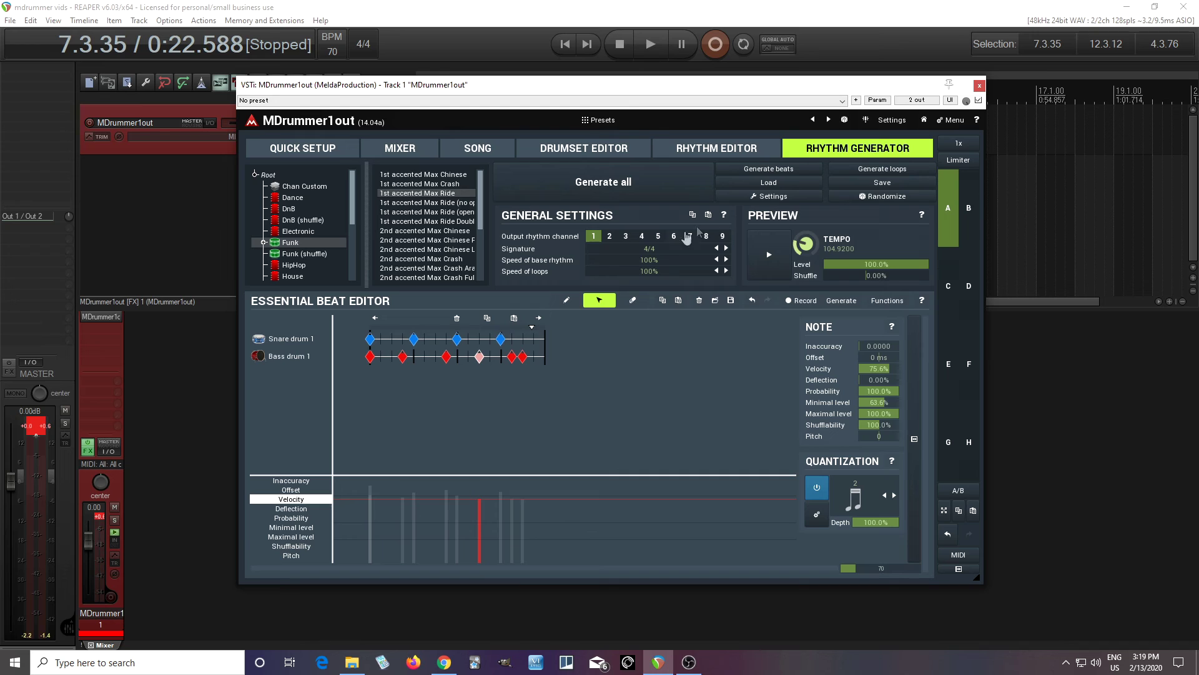
left_click(771, 249)
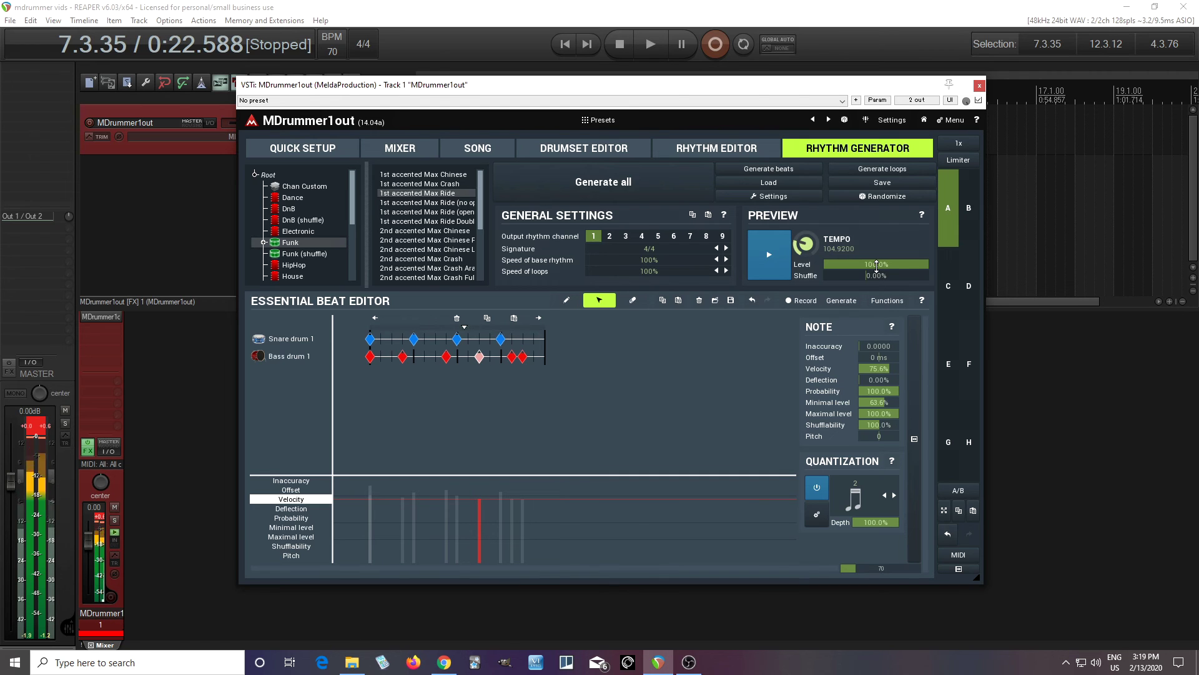
mouse_move(877, 266)
left_mouse_down()
mouse_move(877, 310)
mouse_move(877, 274)
left_mouse_up()
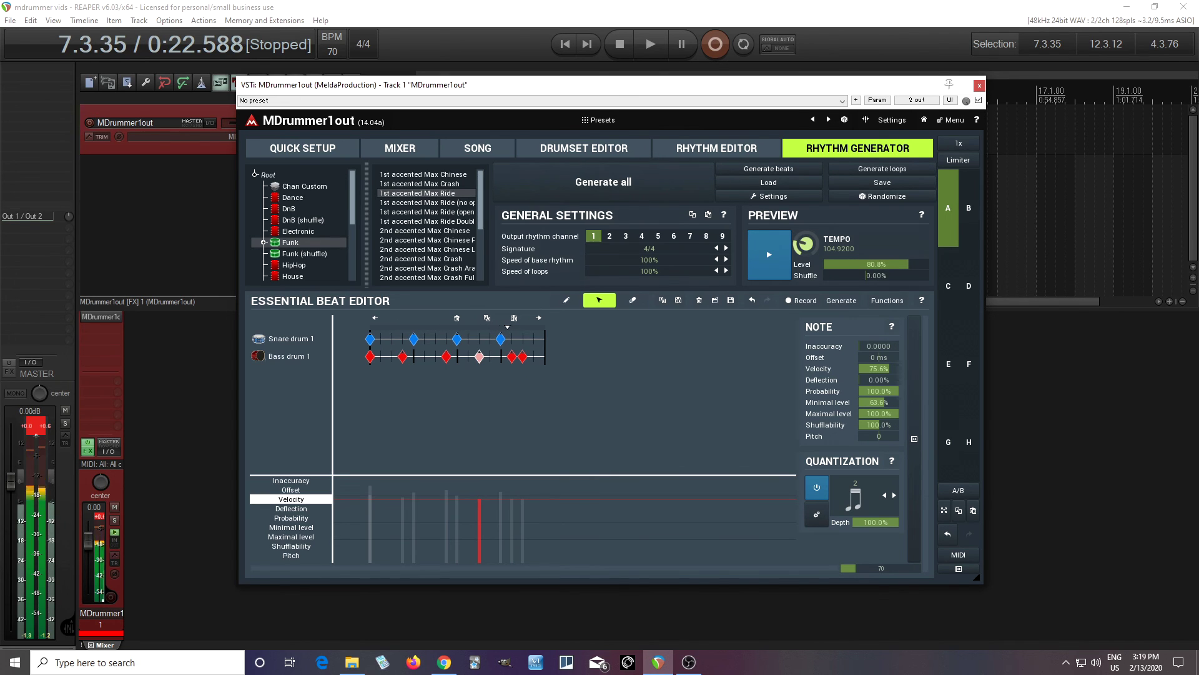
left_click(758, 265)
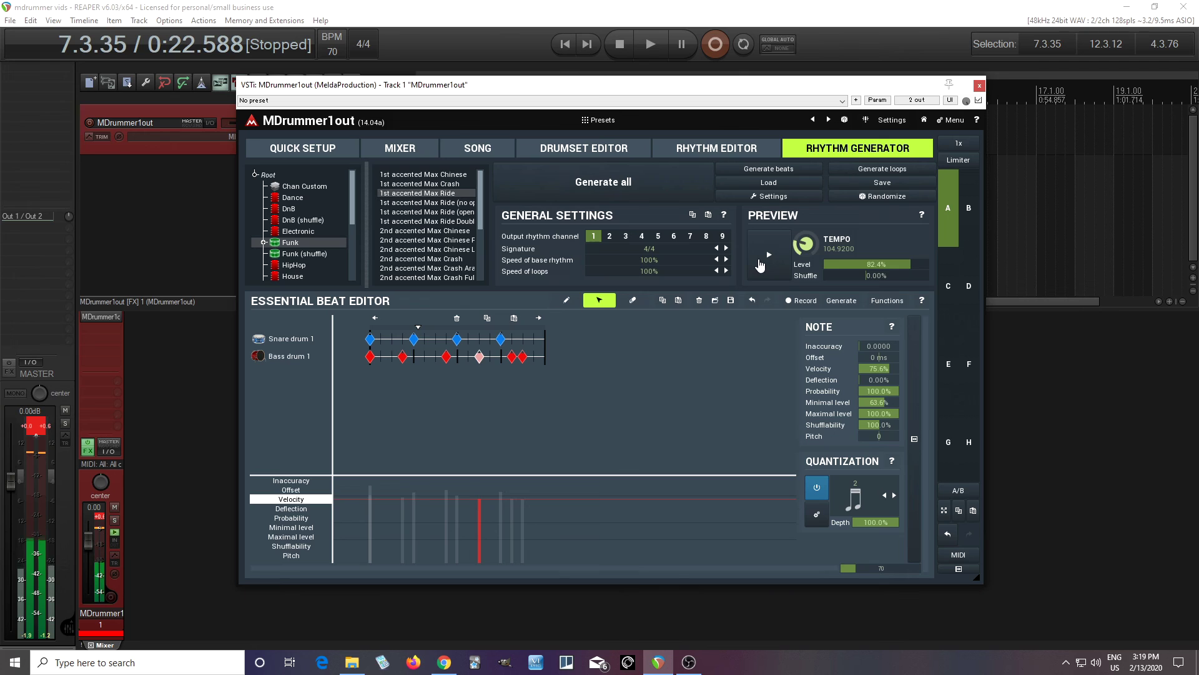